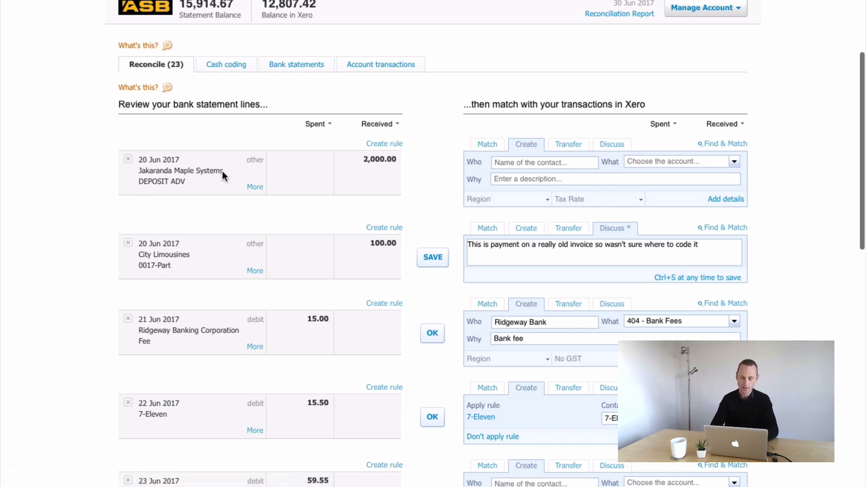
# Step: Search existing transactions for "jaka" to match the 2,000.00 Jakaranda Maple Systems deposit, and cancel the matching
pyautogui.click(720, 145)
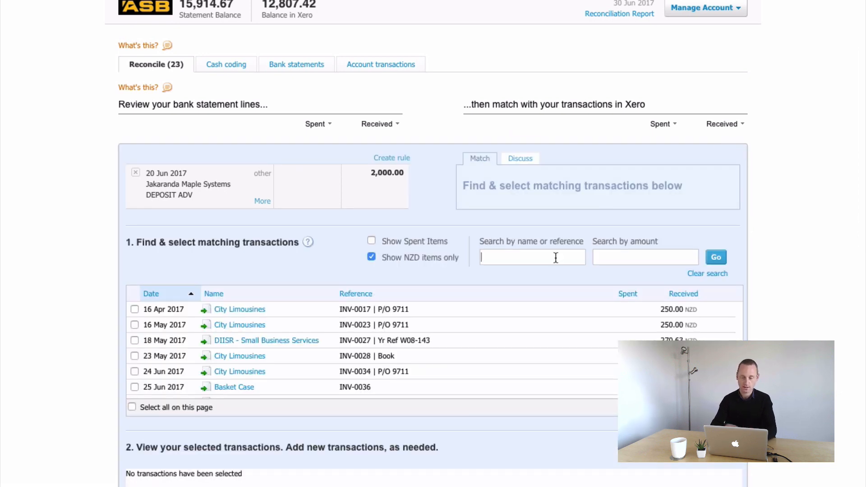
pyautogui.write('jaka')
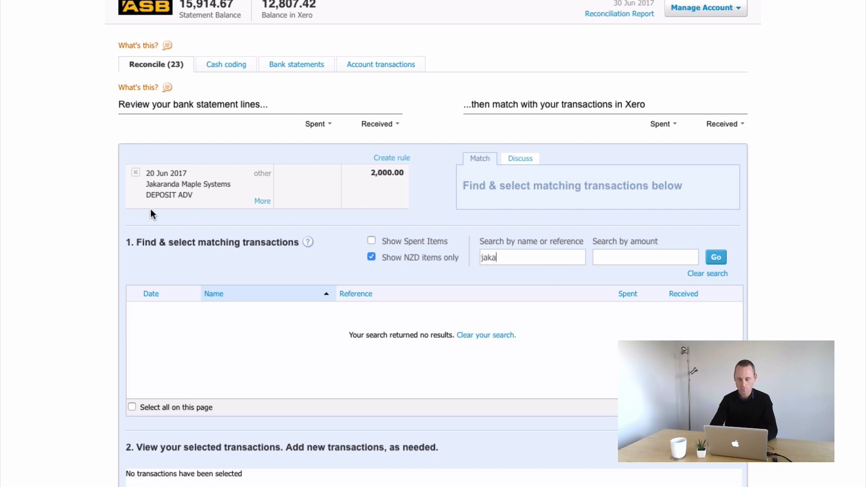
pyautogui.moveTo(147, 195); pyautogui.dragTo(194, 197)
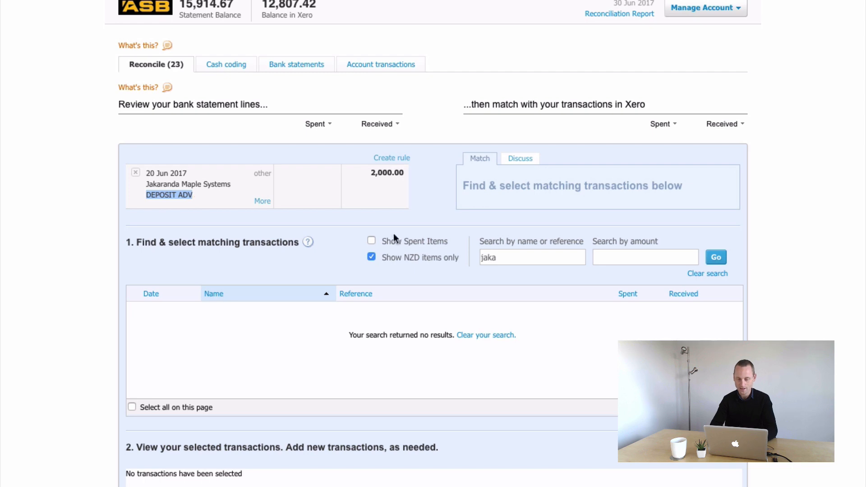
pyautogui.doubleClick(491, 258)
pyautogui.press('BackSpace')
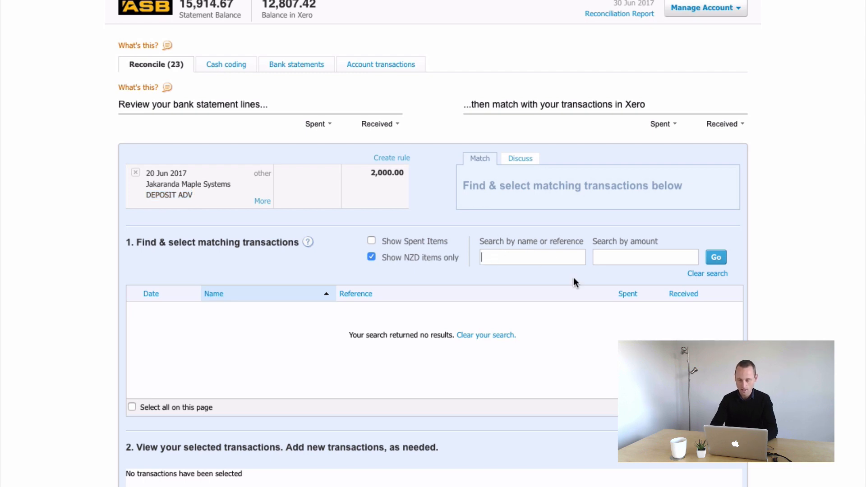
pyautogui.scroll(-5, 573, 282)
pyautogui.scroll(-2, 690, 406)
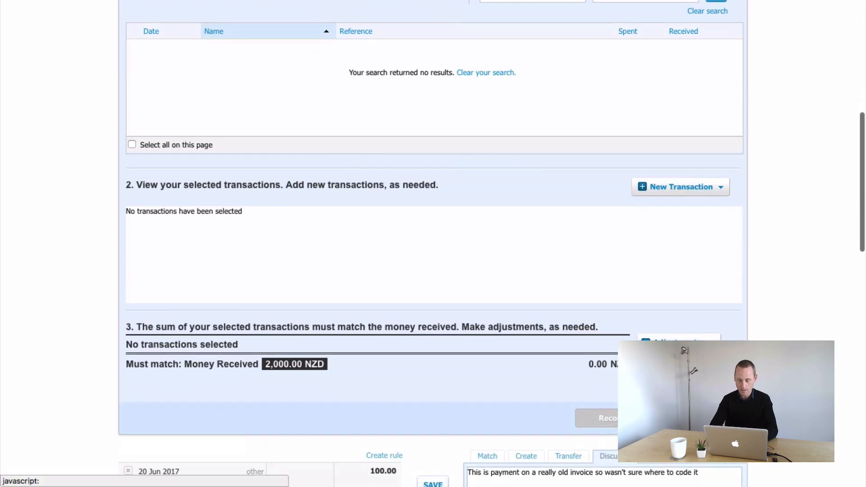
pyautogui.click(692, 418)
pyautogui.scroll(5, 581, 169)
pyautogui.scroll(2, 581, 168)
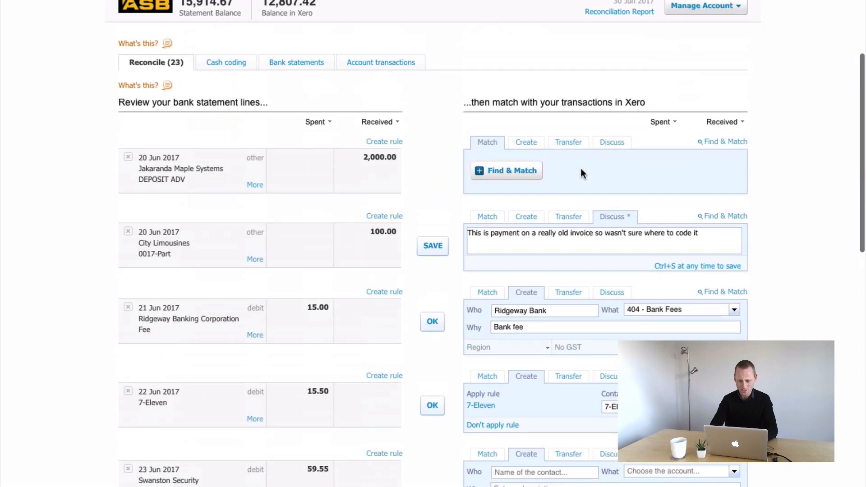
# Step: Start creating a new transaction with full details for the 2,000.00 Jakaranda Maple Systems statement line
pyautogui.click(507, 143)
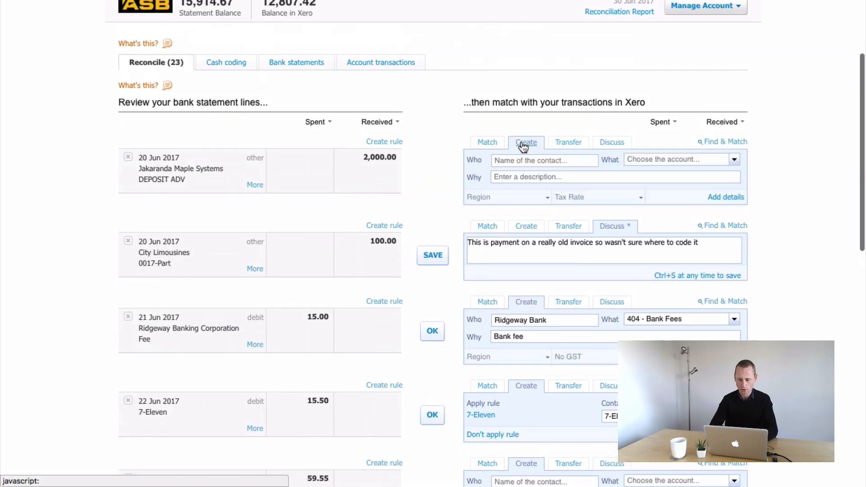
pyautogui.click(724, 199)
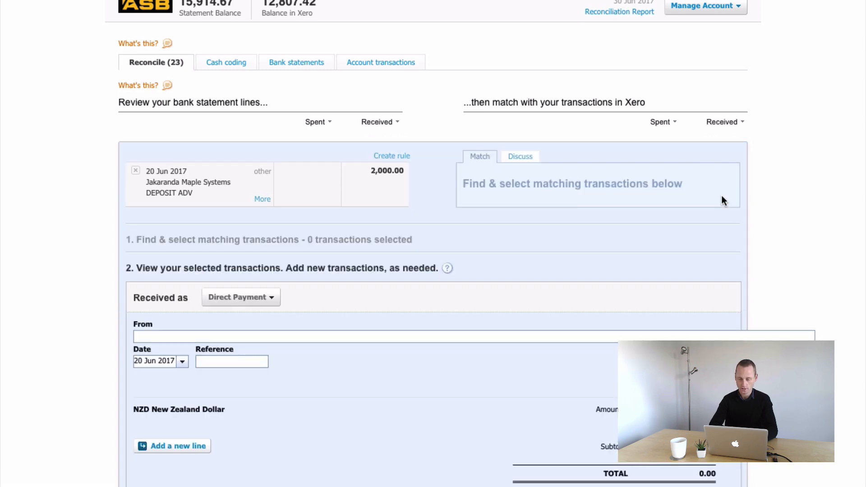
pyautogui.scroll(-2, 425, 296)
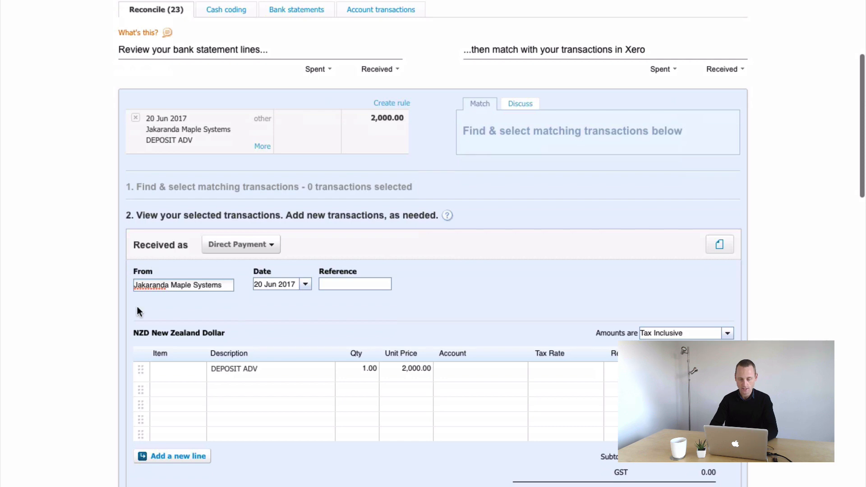
pyautogui.scroll(-1, 219, 262)
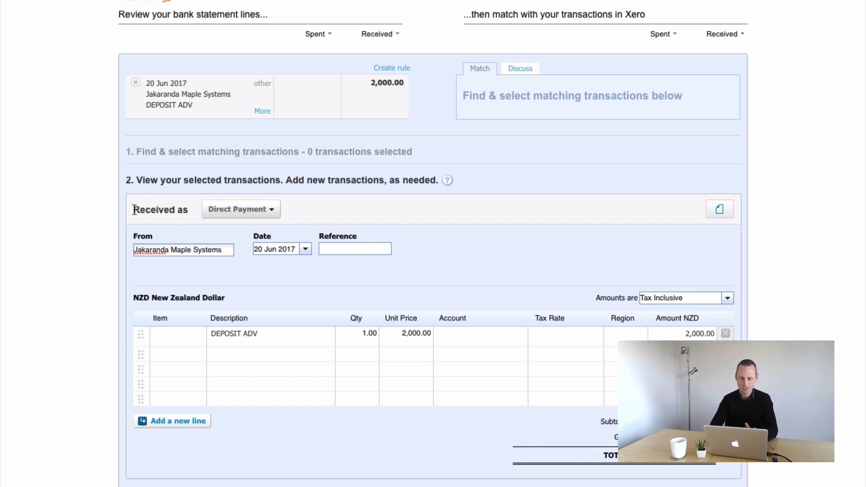
# Step: Set the money from Jakaranda Maple Systems as received as a Prepayment
pyautogui.click(272, 210)
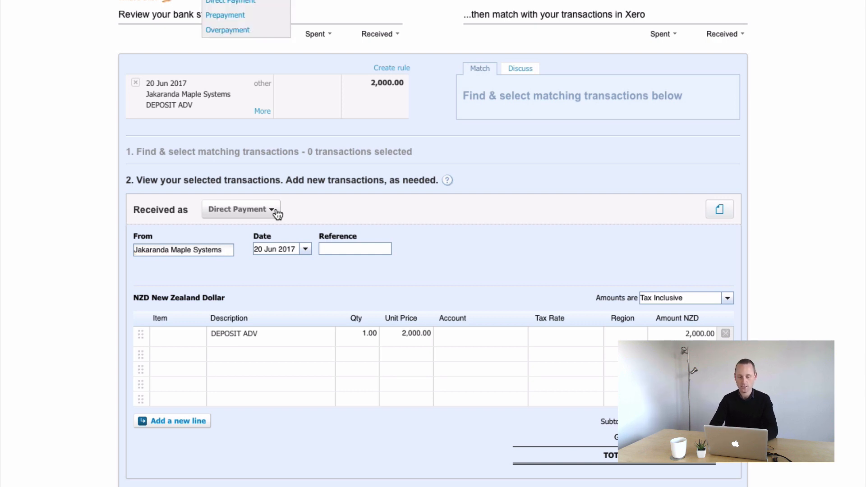
pyautogui.click(346, 202)
pyautogui.scroll(2, 296, 274)
pyautogui.click(280, 276)
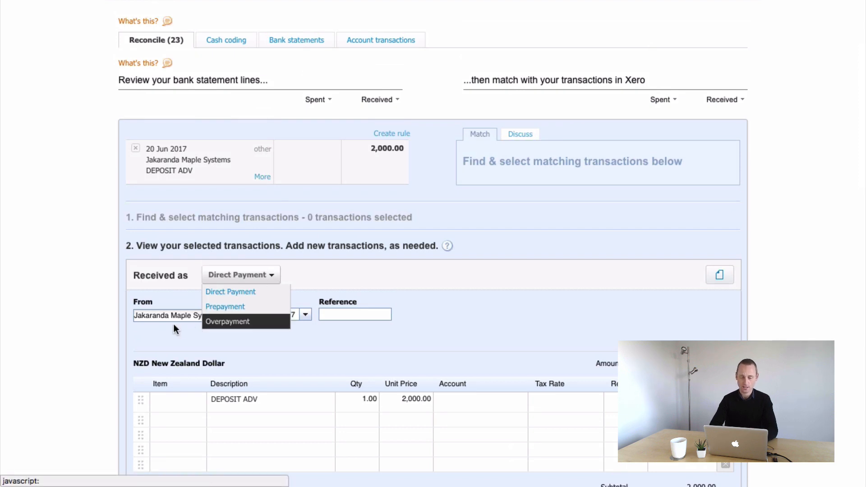
pyautogui.click(229, 308)
pyautogui.scroll(-3, 313, 281)
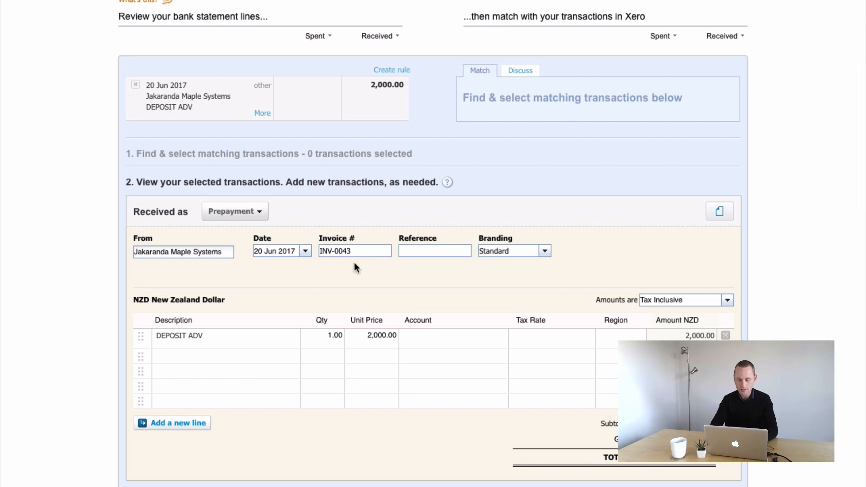
# Step: Replace the description of the prepayment's first line with "Deposit for project"
pyautogui.scroll(-1, 617, 256)
pyautogui.scroll(-4, 617, 259)
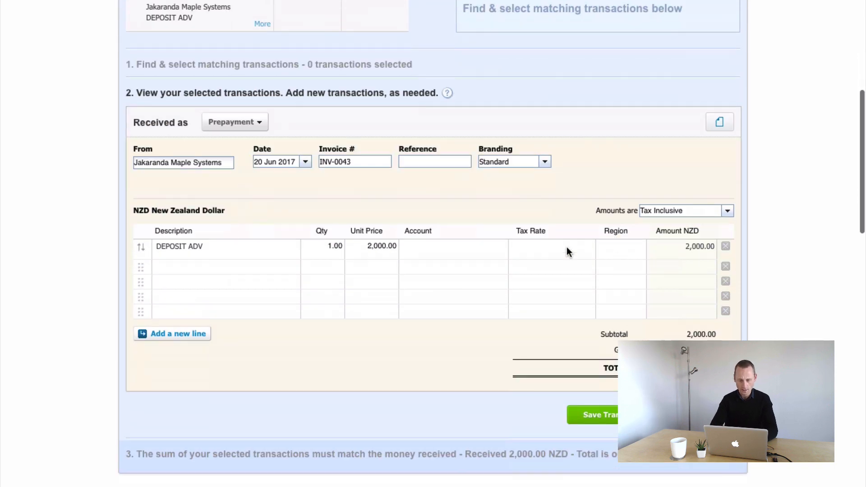
pyautogui.click(192, 248)
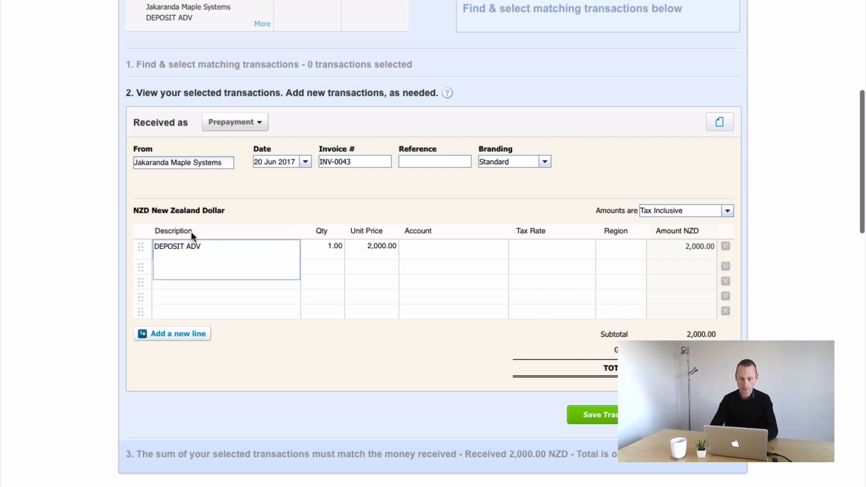
pyautogui.moveTo(208, 246); pyautogui.dragTo(110, 221)
pyautogui.write('Des')
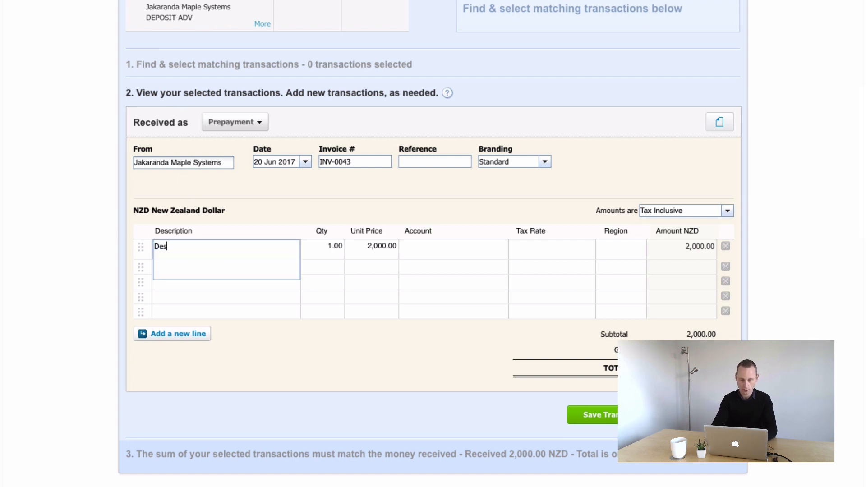
pyautogui.write('osot f')
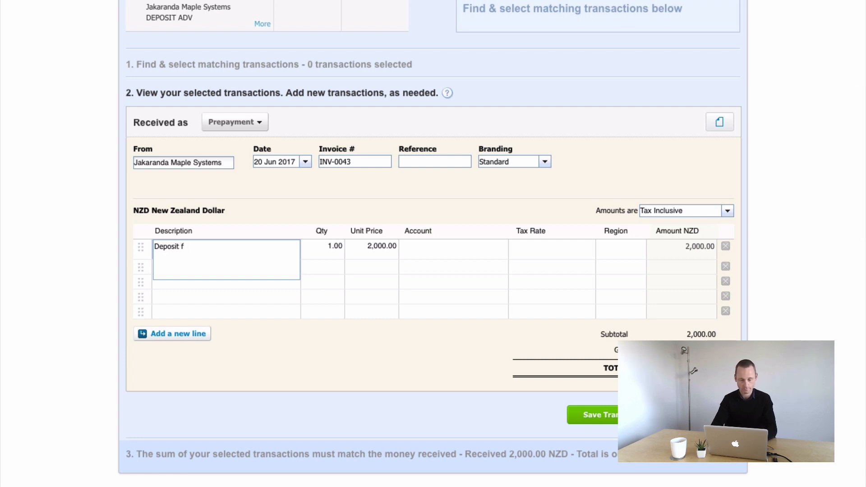
pyautogui.write('roor project')
pyautogui.press('Tab')
pyautogui.press('Tab')
pyautogui.press('Tab')
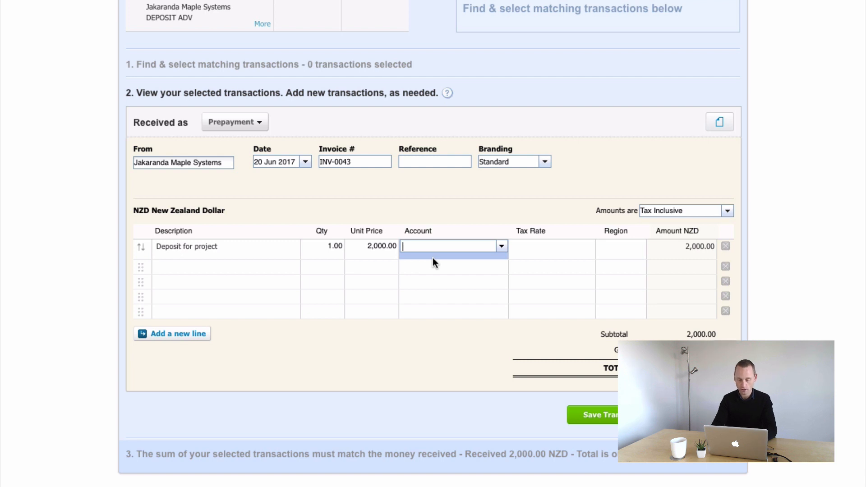
# Step: Code the deposit line to account 835 - Revenue Received in Advance and set its region to North
pyautogui.write('reve')
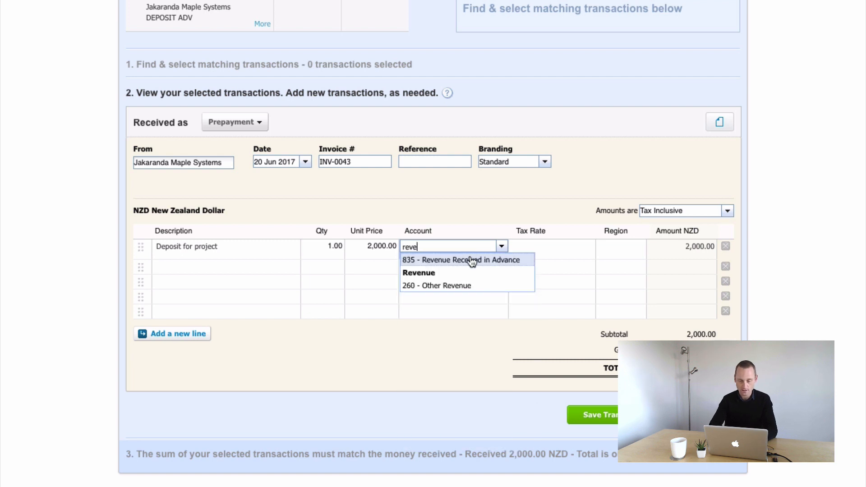
pyautogui.click(460, 260)
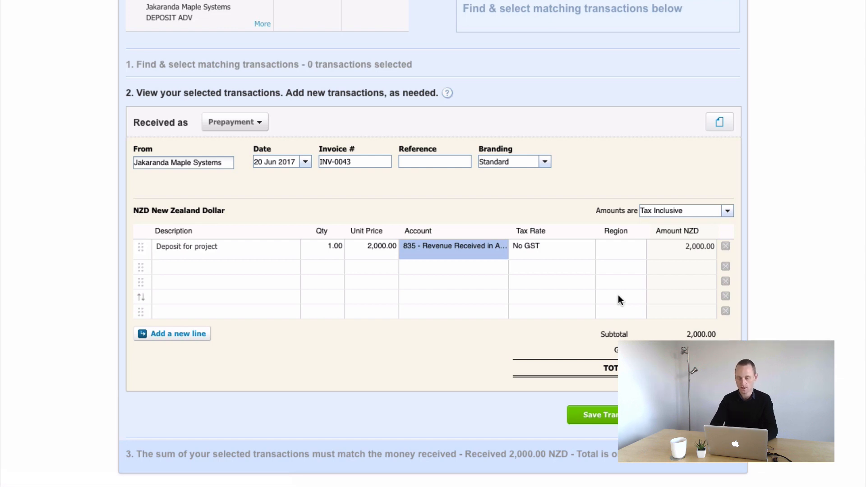
pyautogui.click(625, 250)
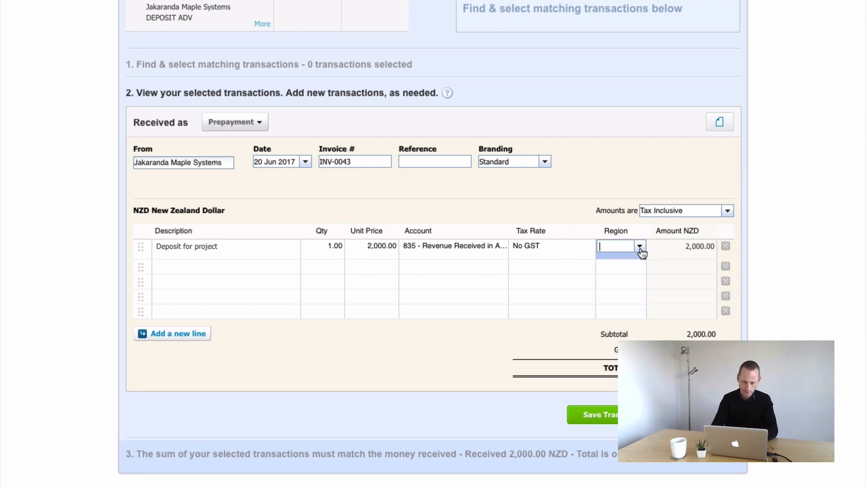
pyautogui.write('no')
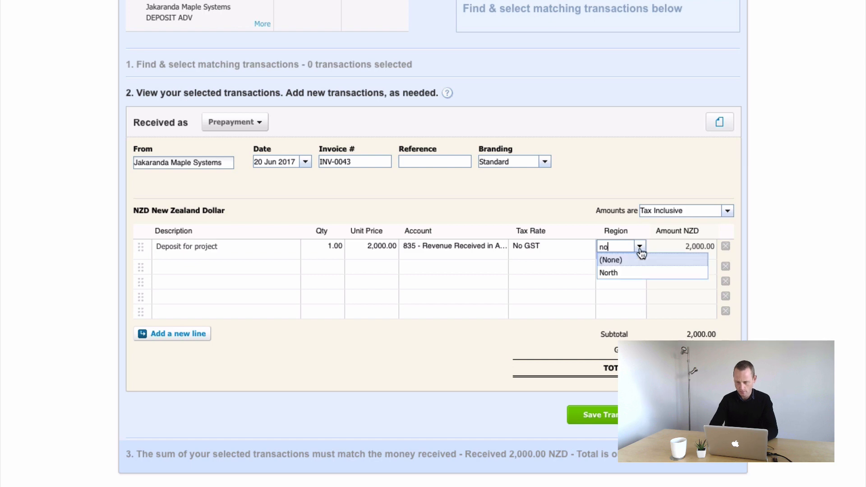
pyautogui.click(648, 274)
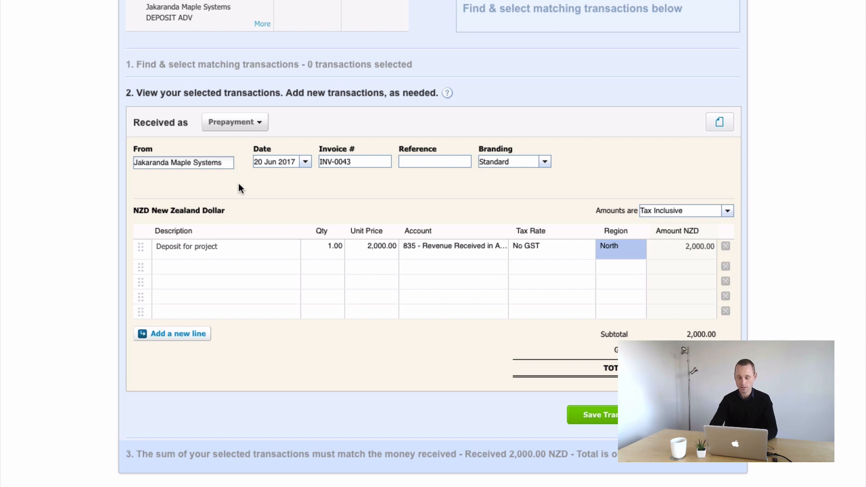
# Step: Save the prepayment transaction and reconcile it with the Jakaranda Maple Systems statement line
pyautogui.scroll(3, 481, 145)
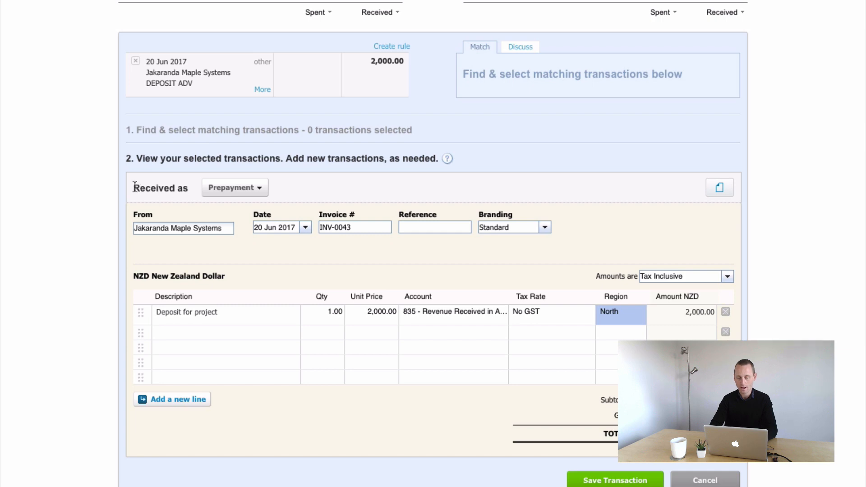
pyautogui.scroll(-4, 480, 347)
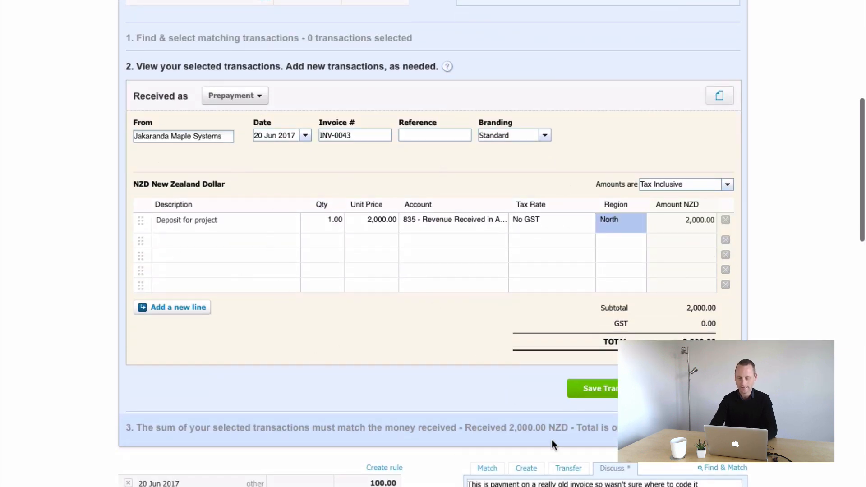
pyautogui.click(583, 388)
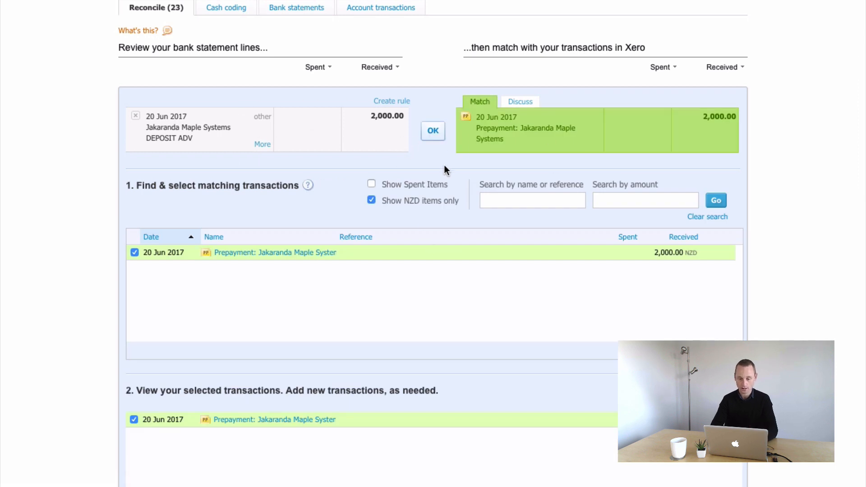
pyautogui.click(433, 137)
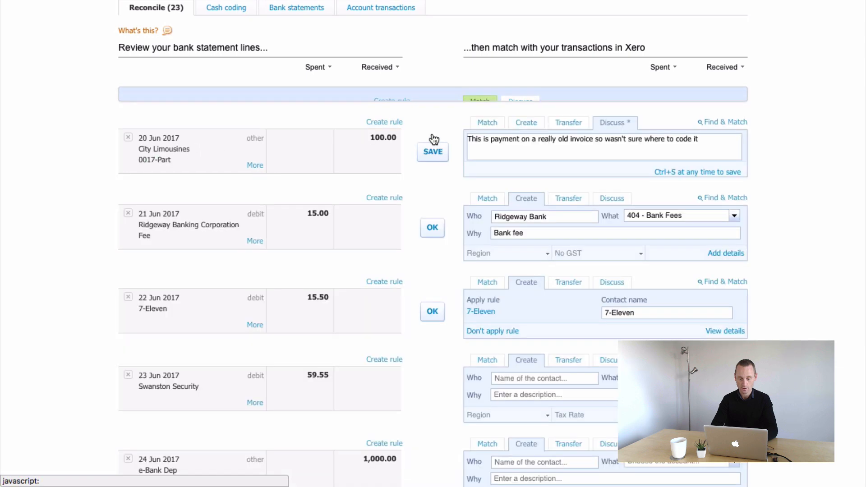
# Step: Open the Sales overview of the organisation's accounts
pyautogui.scroll(5, 344, 181)
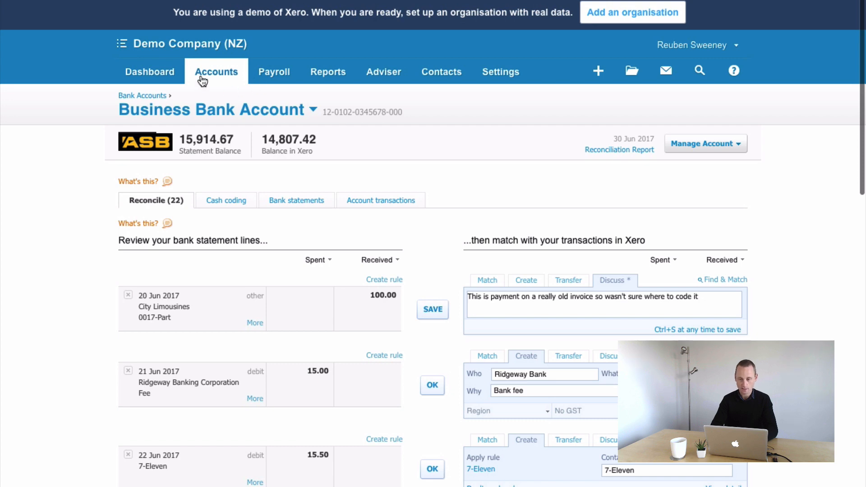
pyautogui.click(223, 65)
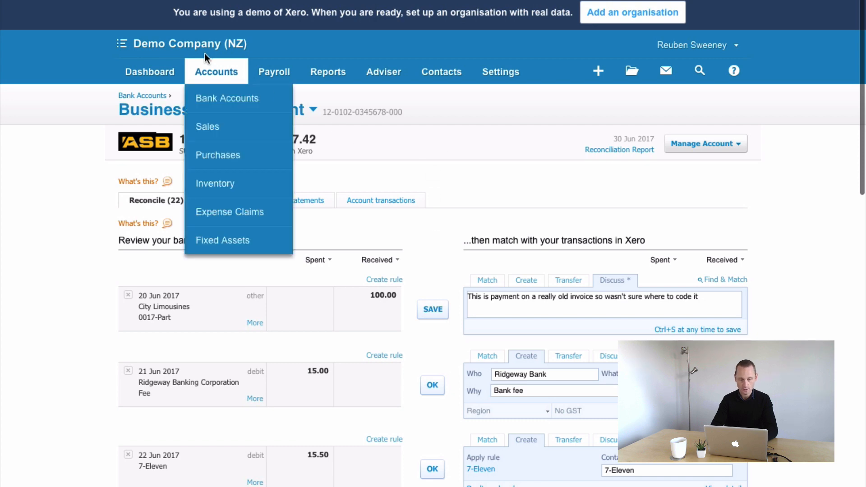
pyautogui.click(203, 127)
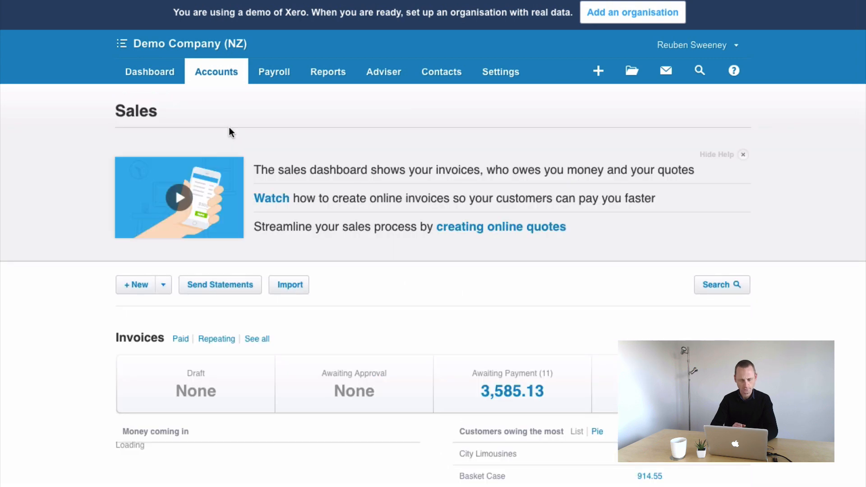
# Step: Open the invoices awaiting payment and examine the Jakaranda Maple Systems prepayment entry INV-0043
pyautogui.scroll(-2, 428, 345)
pyautogui.scroll(-1, 428, 345)
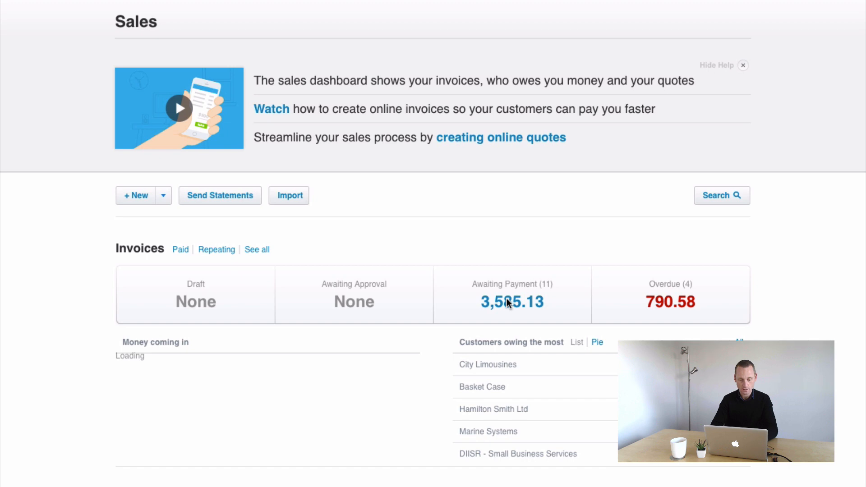
pyautogui.scroll(-3, 506, 302)
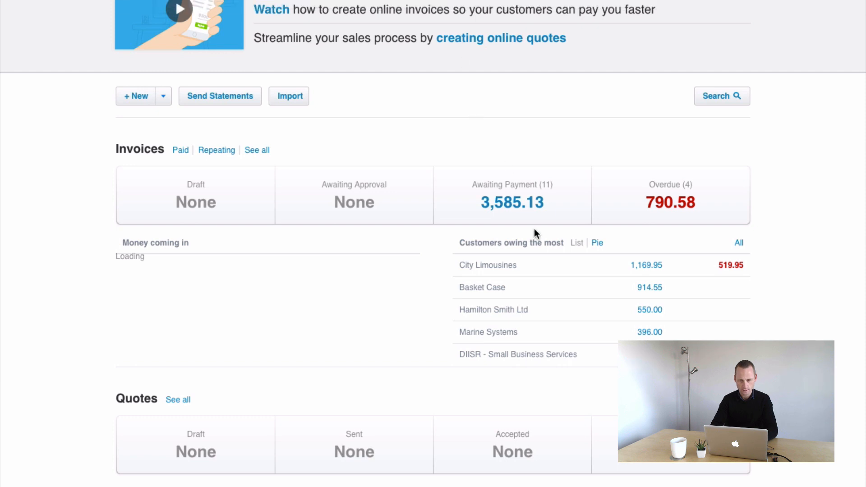
pyautogui.click(532, 198)
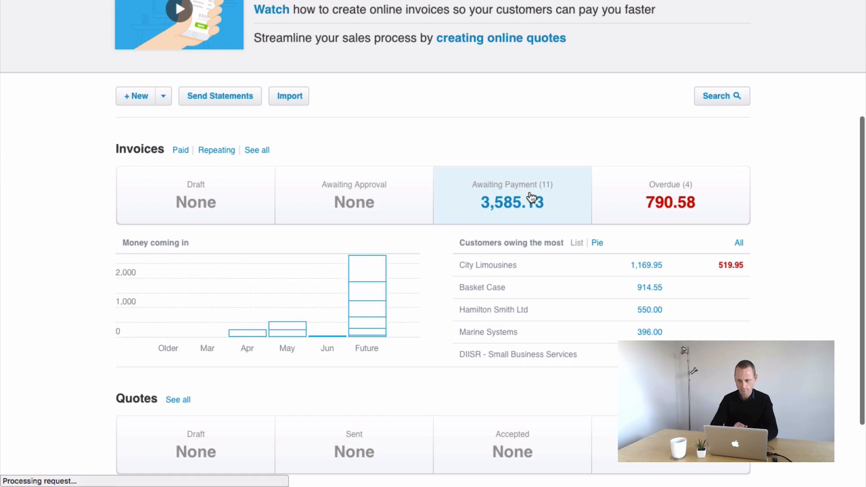
pyautogui.scroll(-5, 343, 316)
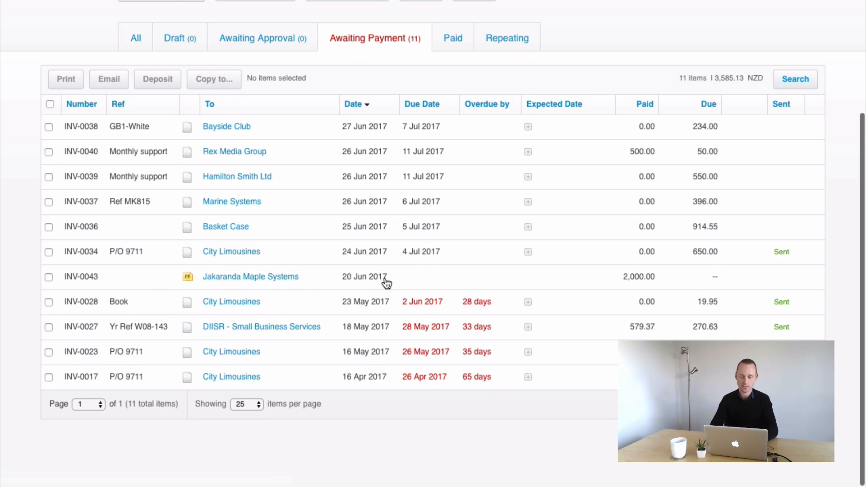
pyautogui.scroll(3, 446, 285)
pyautogui.scroll(-2, 446, 286)
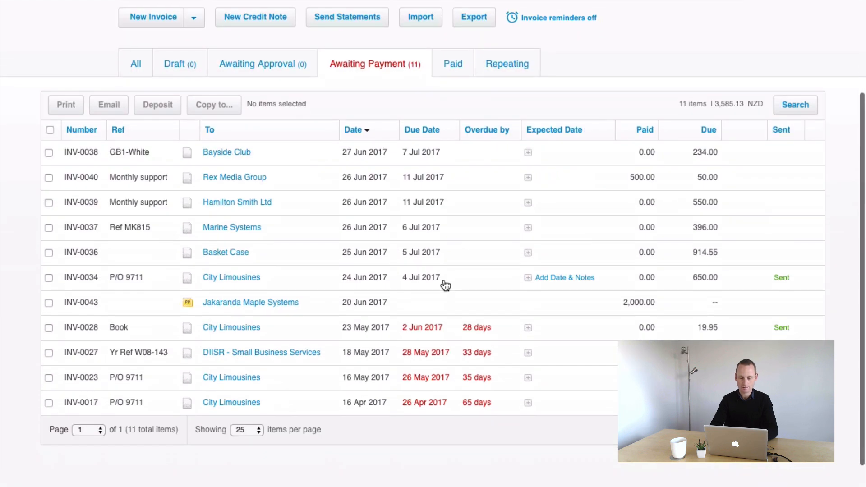
# Step: Return to the Sales overview and start a new sales invoice
pyautogui.scroll(1, 445, 285)
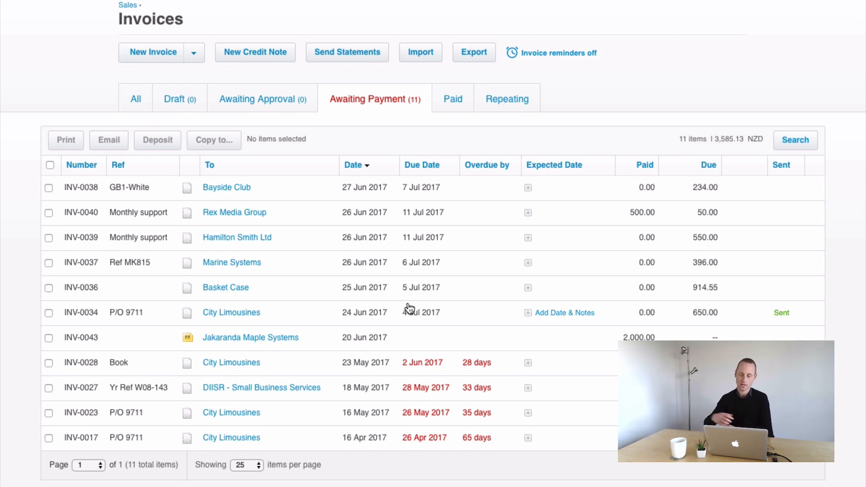
pyautogui.scroll(2, 311, 180)
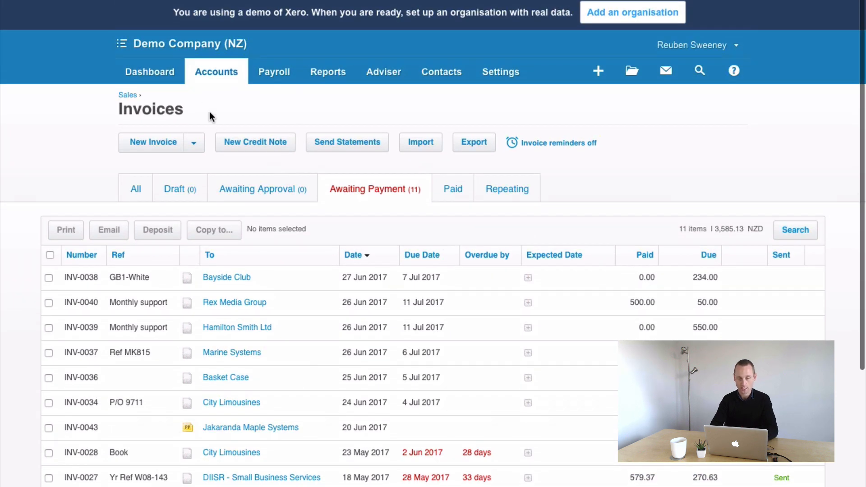
pyautogui.click(211, 79)
pyautogui.click(209, 127)
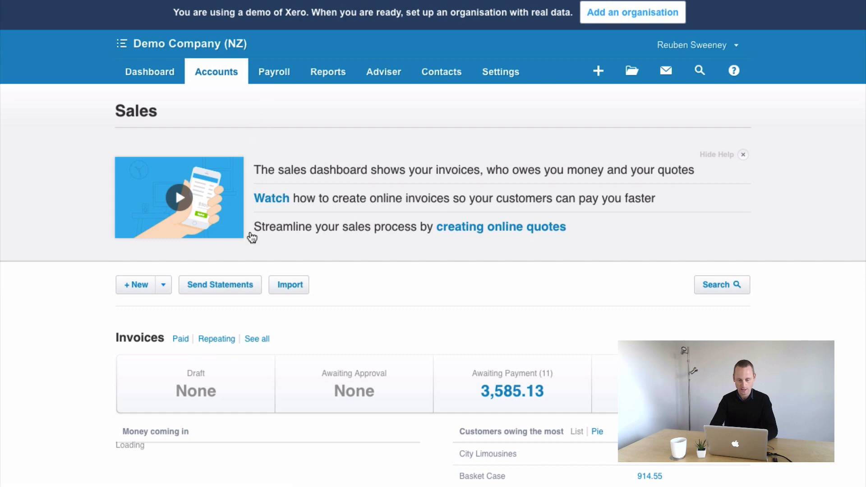
pyautogui.scroll(-3, 252, 253)
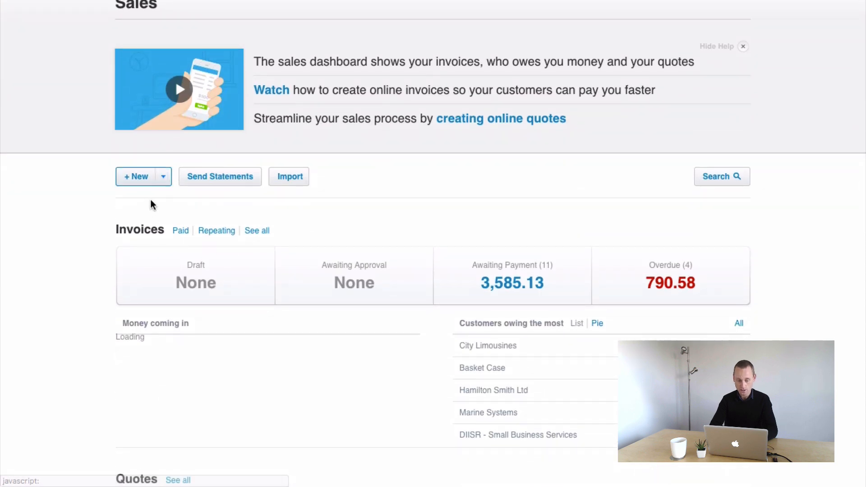
pyautogui.click(165, 177)
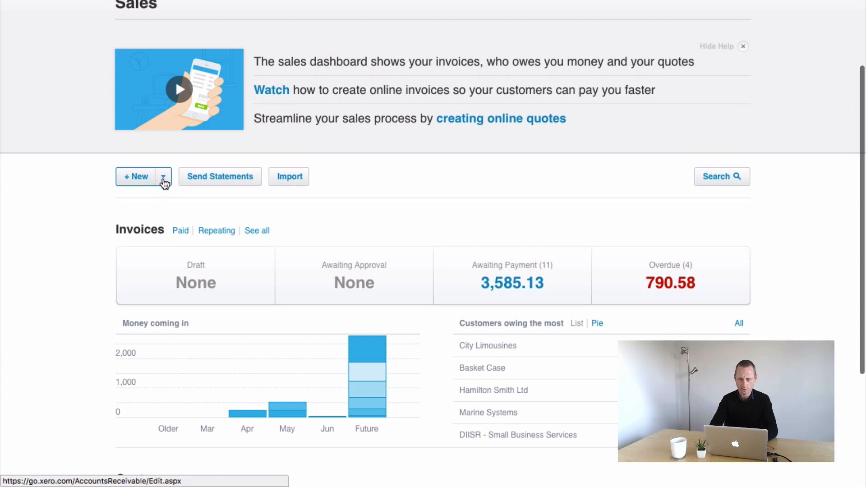
pyautogui.click(164, 181)
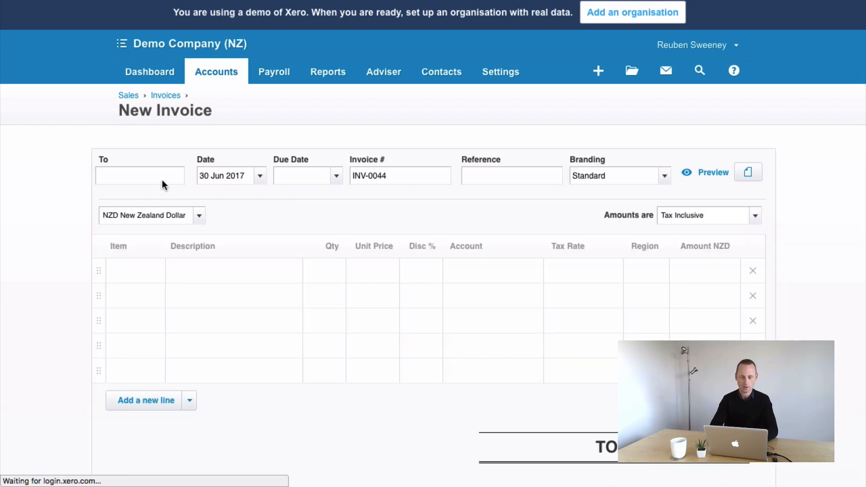
# Step: Address the new invoice to the existing contact Jakaranda Maple Systems
pyautogui.click(130, 179)
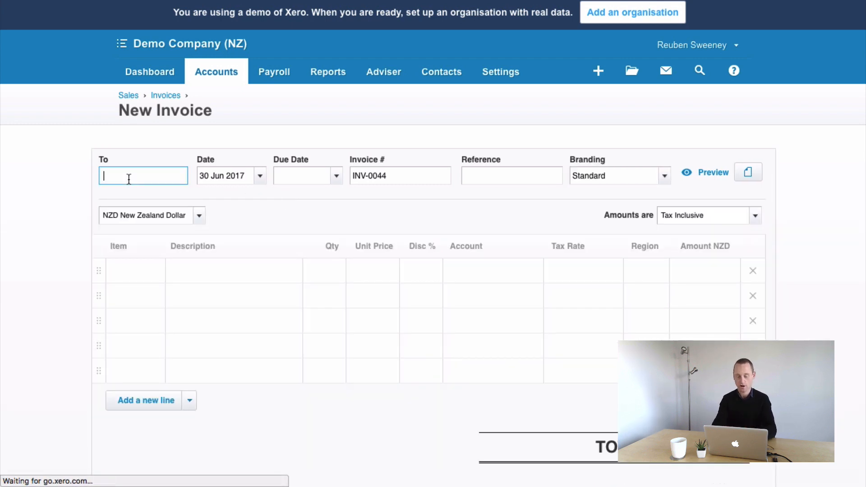
pyautogui.write('Jaka')
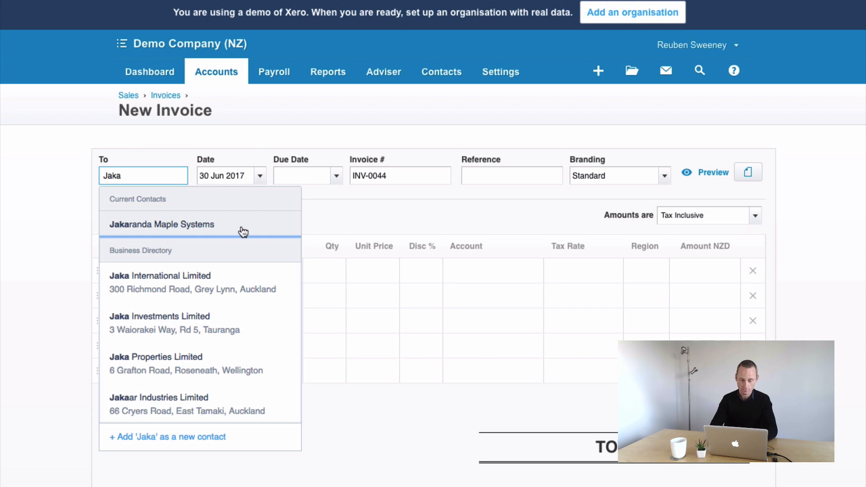
pyautogui.click(195, 228)
# Step: Set the invoice's due date to 7 Jul 2017 and its reference to JB739393
pyautogui.click(335, 176)
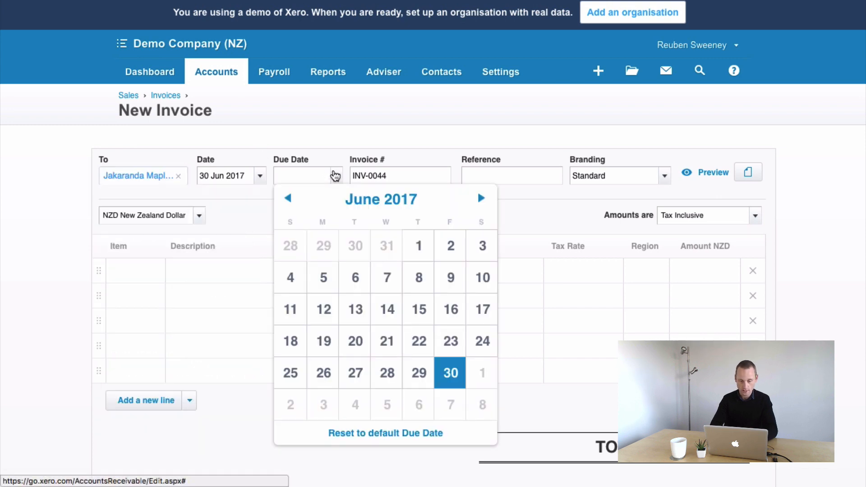
pyautogui.click(322, 127)
pyautogui.press('Tab')
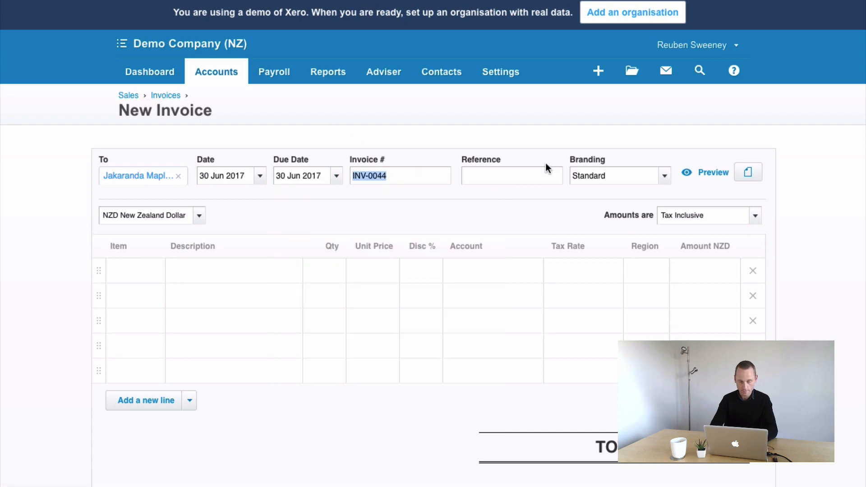
pyautogui.click(338, 177)
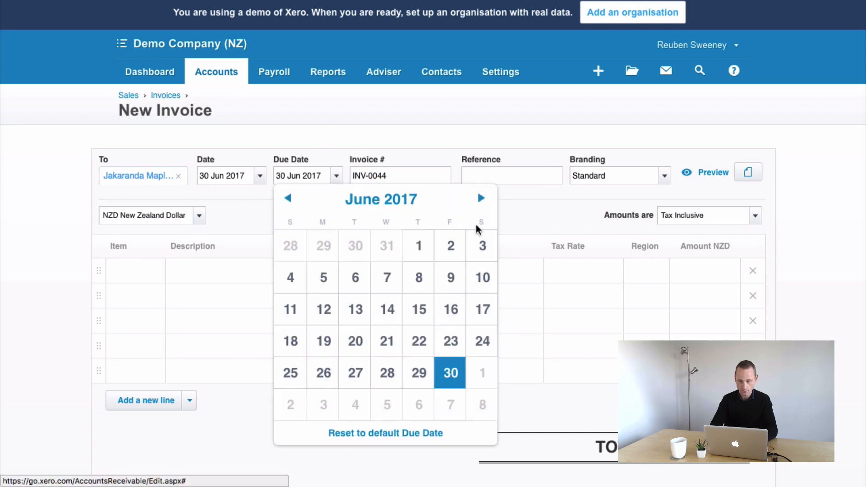
pyautogui.click(481, 198)
pyautogui.click(451, 277)
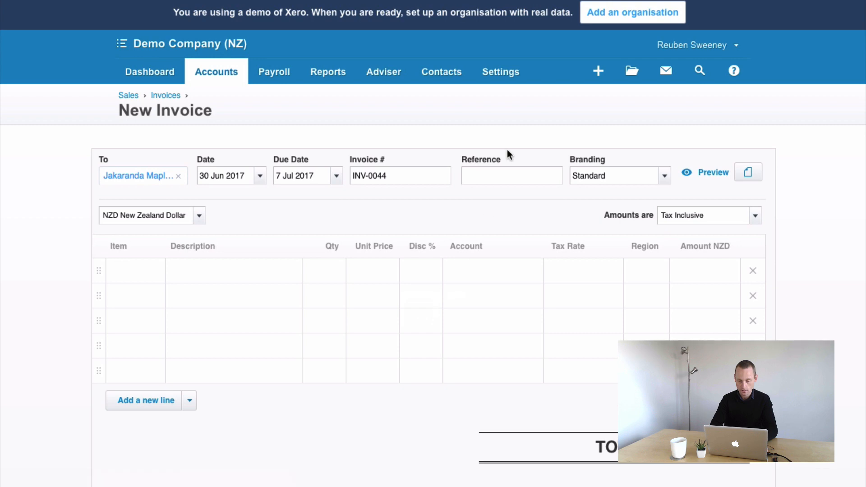
pyautogui.click(503, 179)
pyautogui.write('JB739393')
# Step: Fill the first invoice line with the description "Services as quoted", quantity 1 and unit price 4000
pyautogui.click(273, 277)
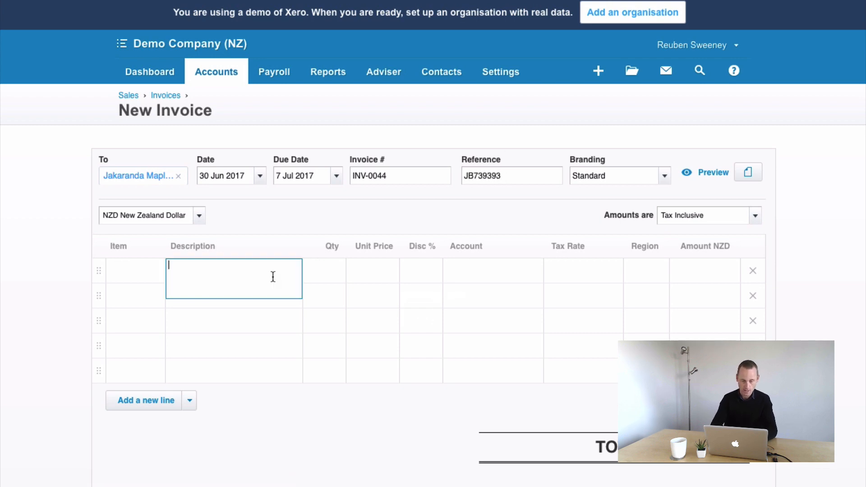
pyautogui.write('Services')
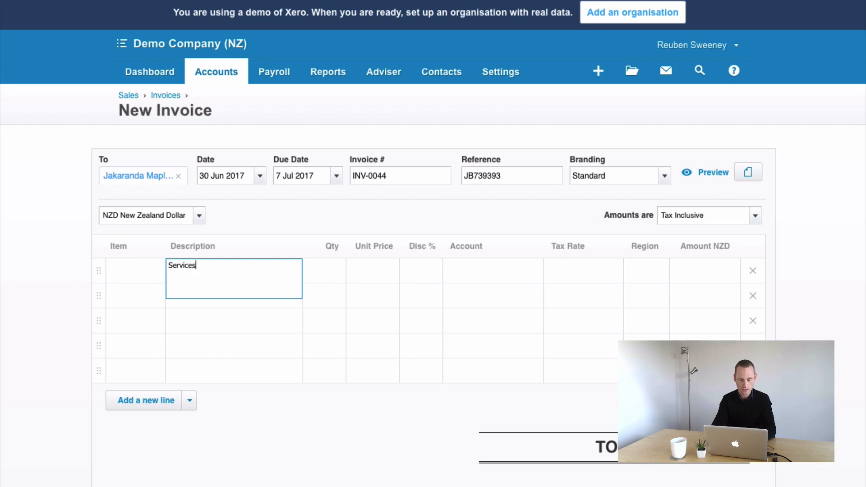
pyautogui.write(' as quoted')
pyautogui.press('Tab')
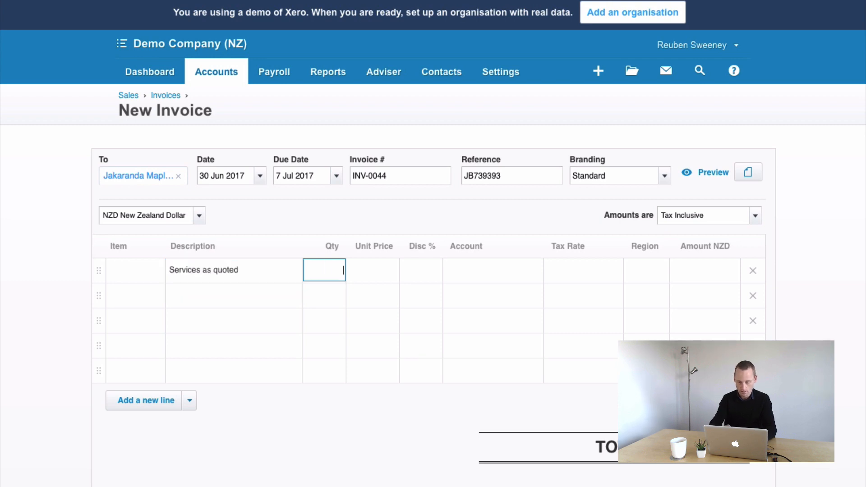
pyautogui.write('1')
pyautogui.press('Tab')
pyautogui.write('4000')
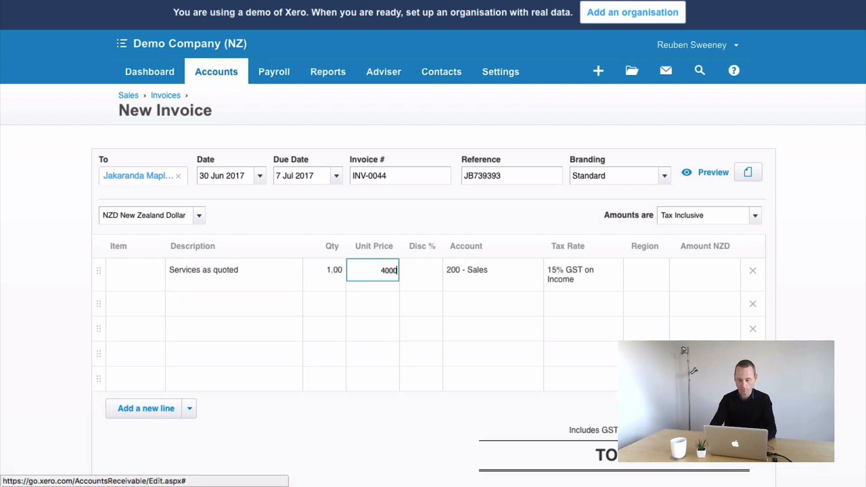
pyautogui.press('Tab')
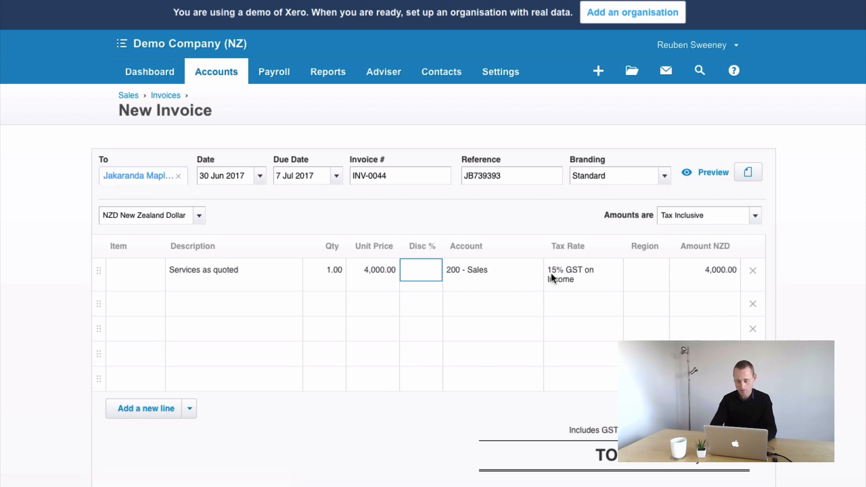
# Step: Set the invoice line's region to North and approve the invoice
pyautogui.click(646, 263)
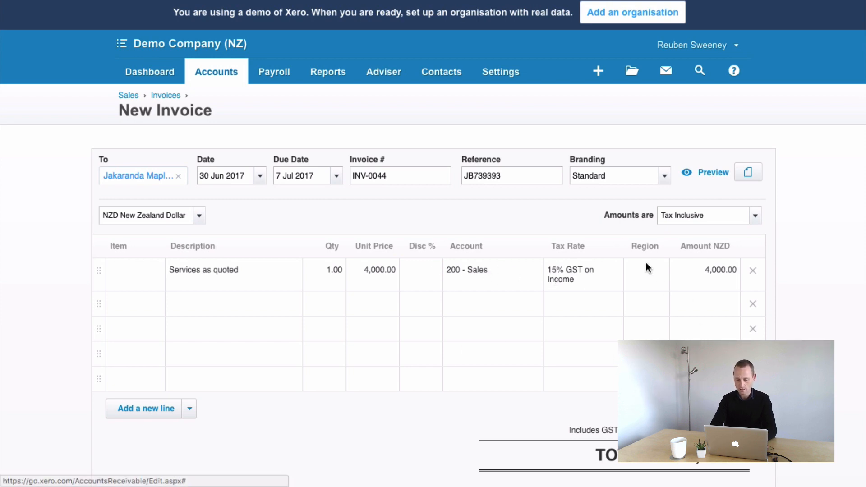
pyautogui.click(655, 275)
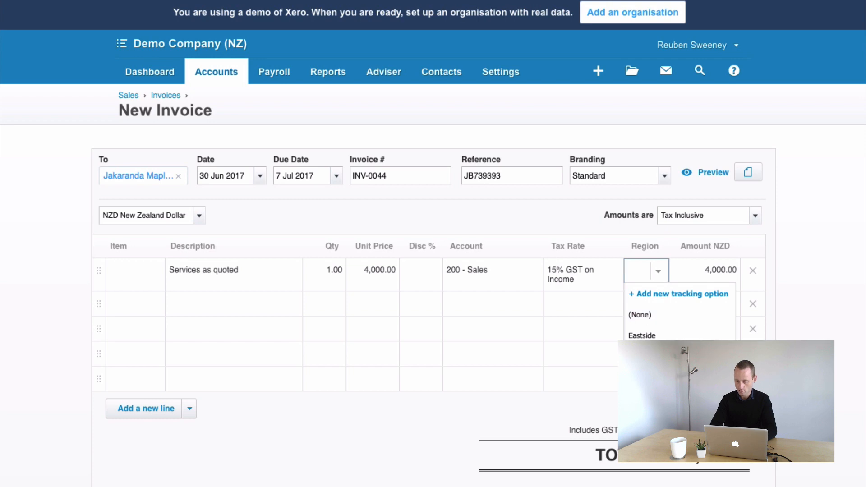
pyautogui.click(639, 356)
pyautogui.scroll(-5, 840, 281)
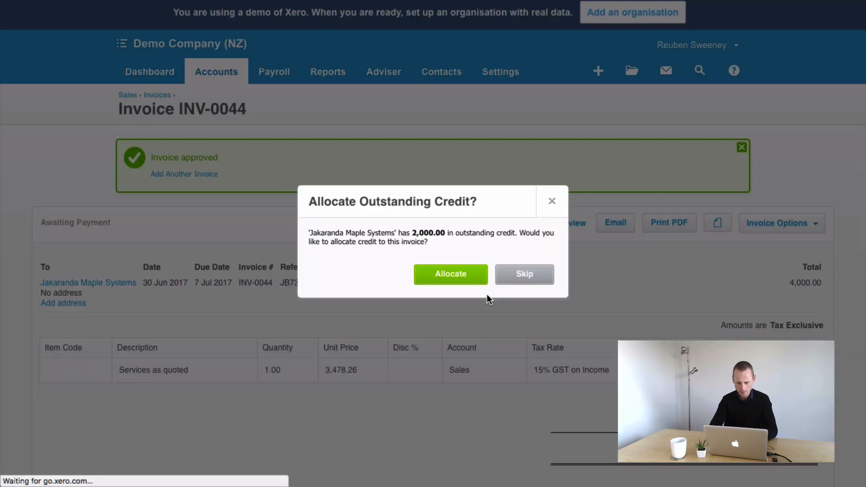
# Step: Skip allocating the customer's outstanding credit to the new invoice and dismiss the approval notice
pyautogui.scroll(-3, 487, 294)
pyautogui.scroll(1, 361, 224)
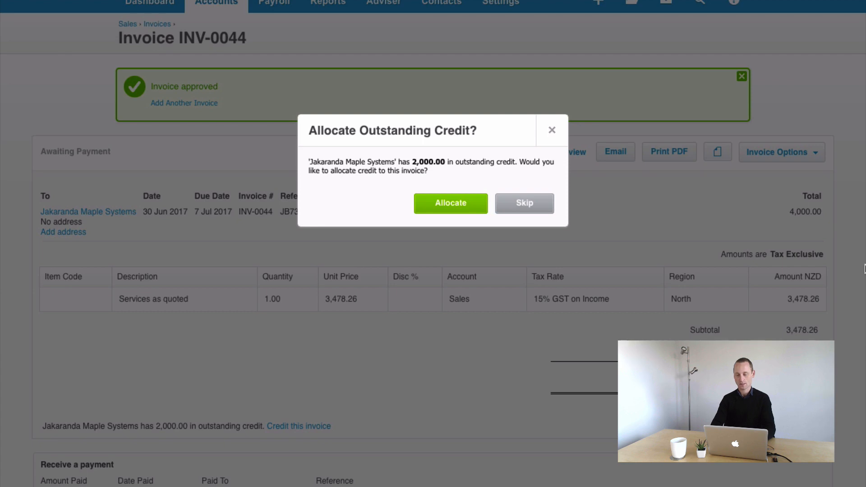
pyautogui.click(545, 206)
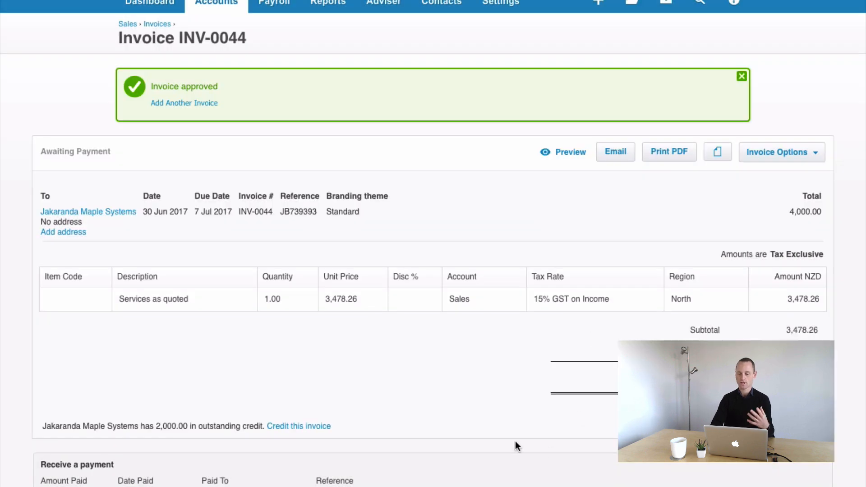
pyautogui.click(741, 77)
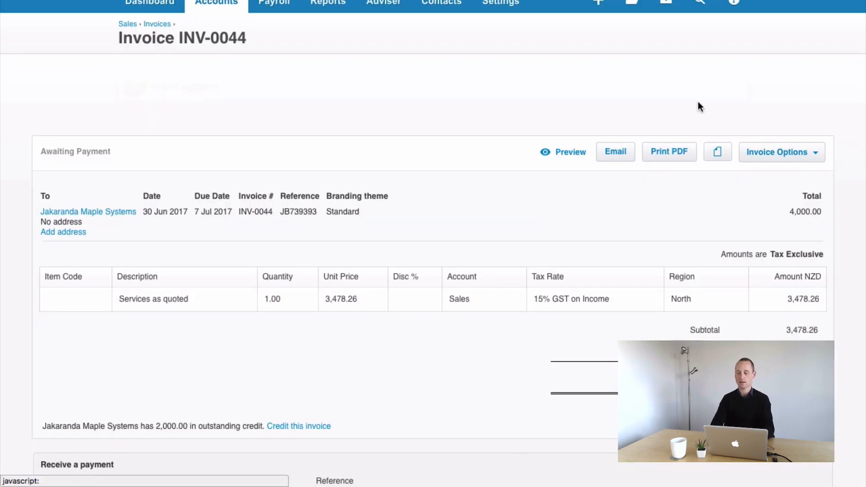
pyautogui.scroll(2, 424, 108)
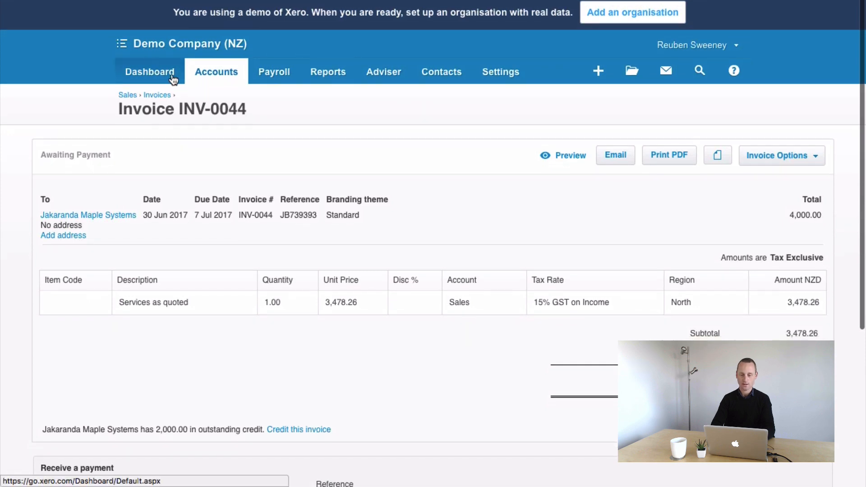
# Step: Open the Jakaranda Maple Systems prepayment INV-0043 from the sales invoices awaiting payment
pyautogui.click(152, 73)
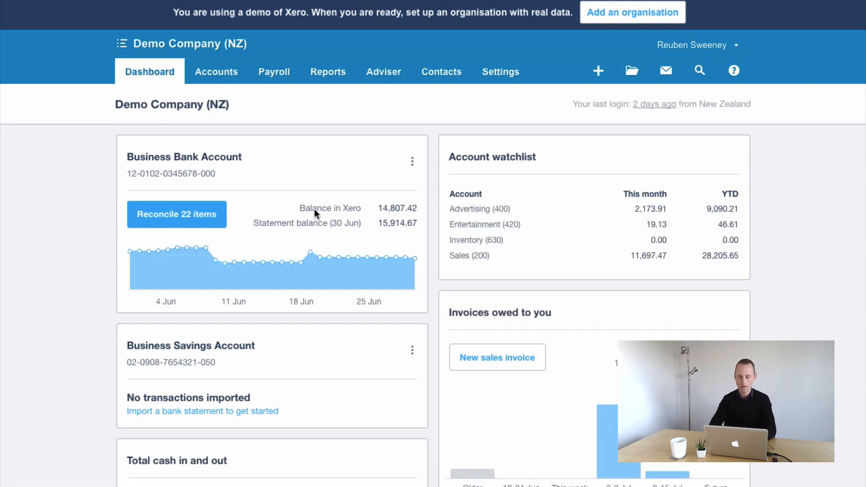
pyautogui.click(216, 78)
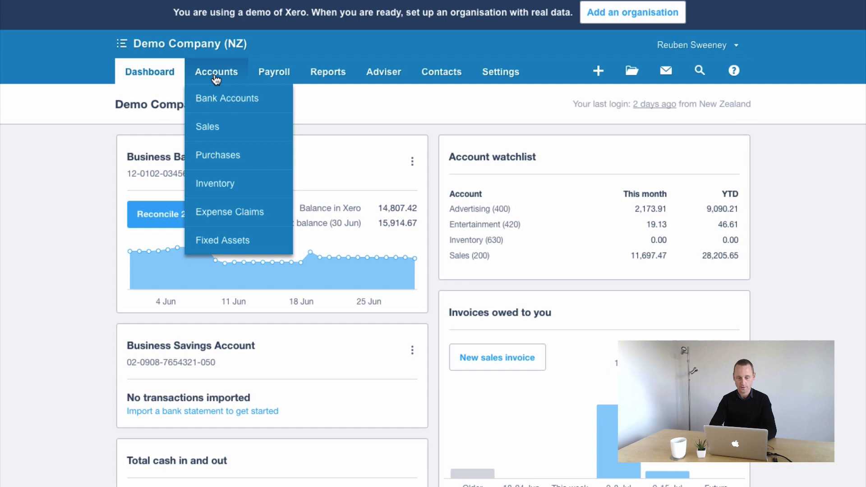
pyautogui.click(217, 131)
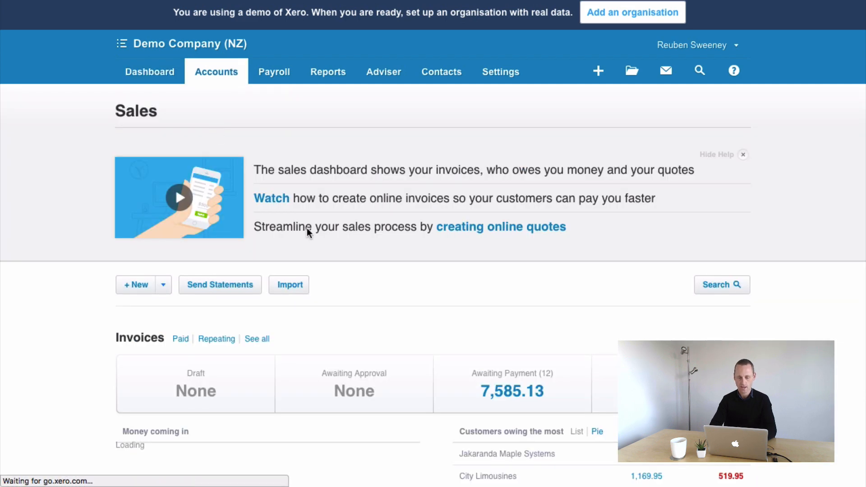
pyautogui.scroll(-4, 393, 383)
pyautogui.click(498, 205)
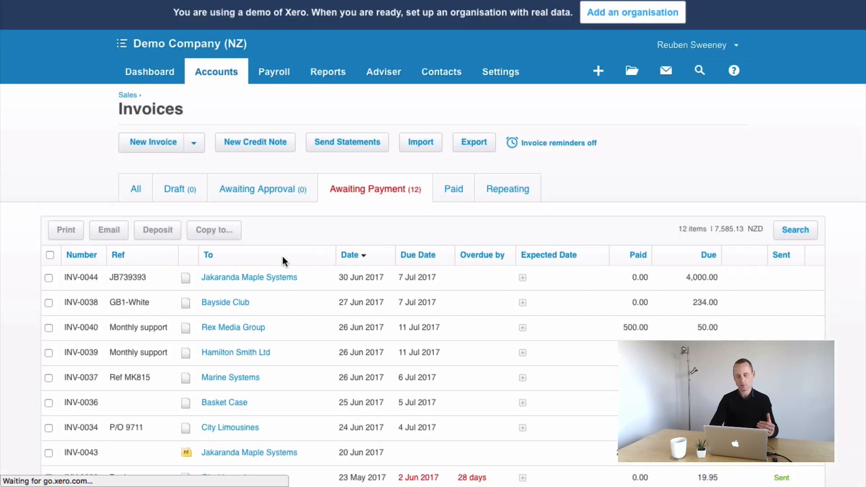
pyautogui.scroll(-4, 271, 262)
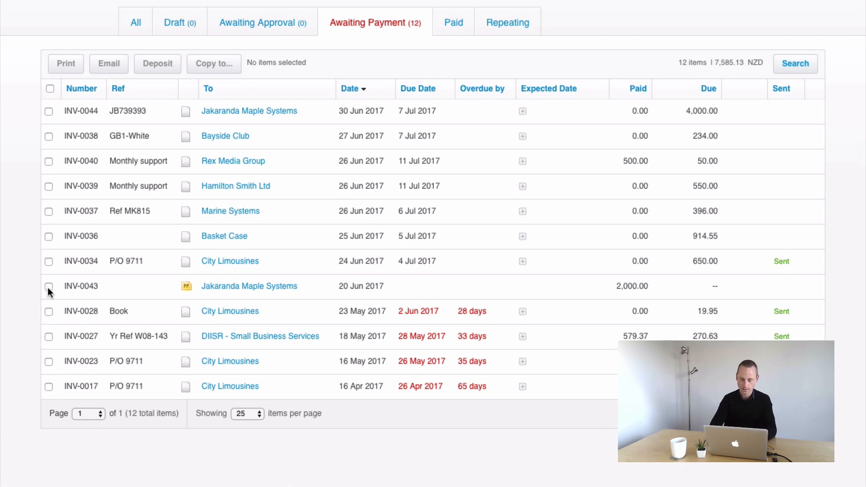
pyautogui.click(106, 294)
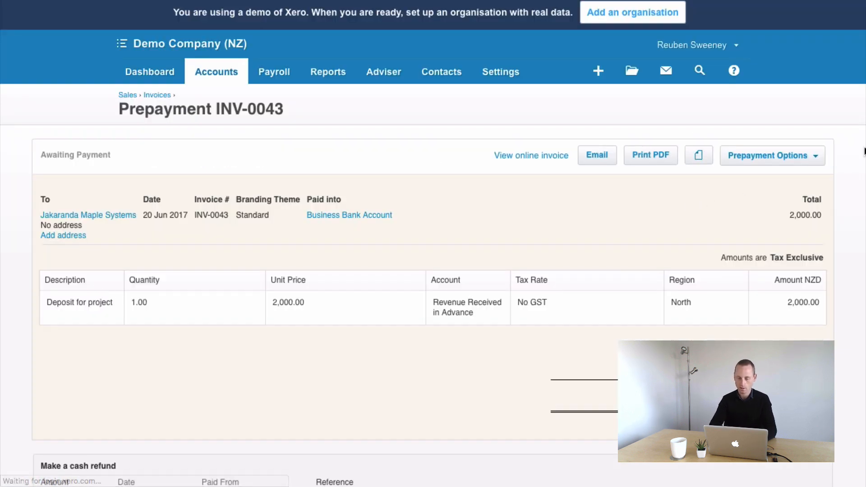
# Step: Enter 2000 as the prepayment credit for invoice INV-0044 and return to prepayment INV-0043 without allocating it
pyautogui.click(808, 160)
pyautogui.click(727, 181)
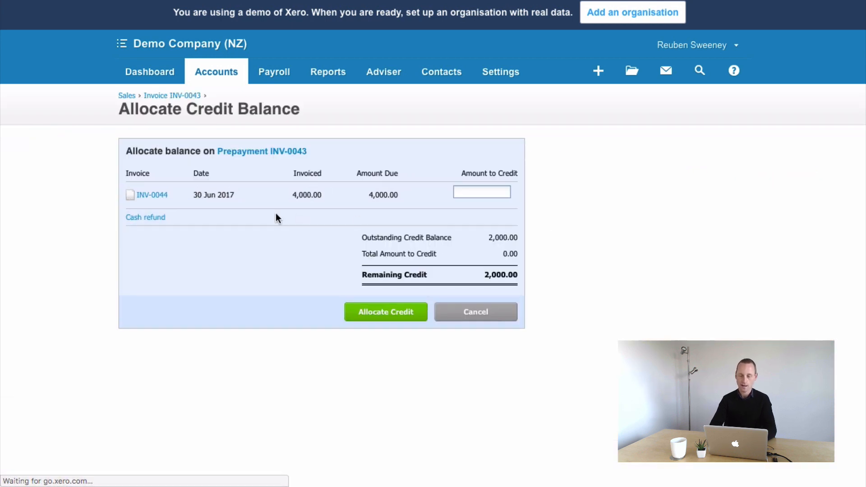
pyautogui.click(461, 192)
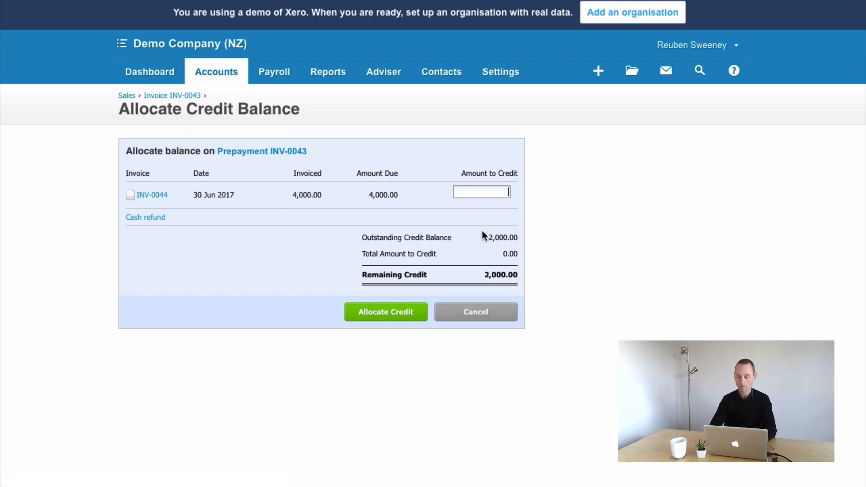
pyautogui.write('2000')
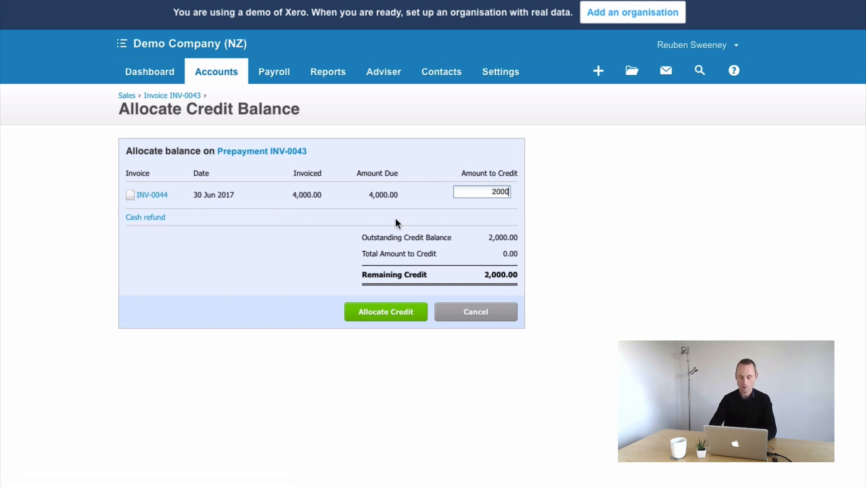
pyautogui.press('Tab')
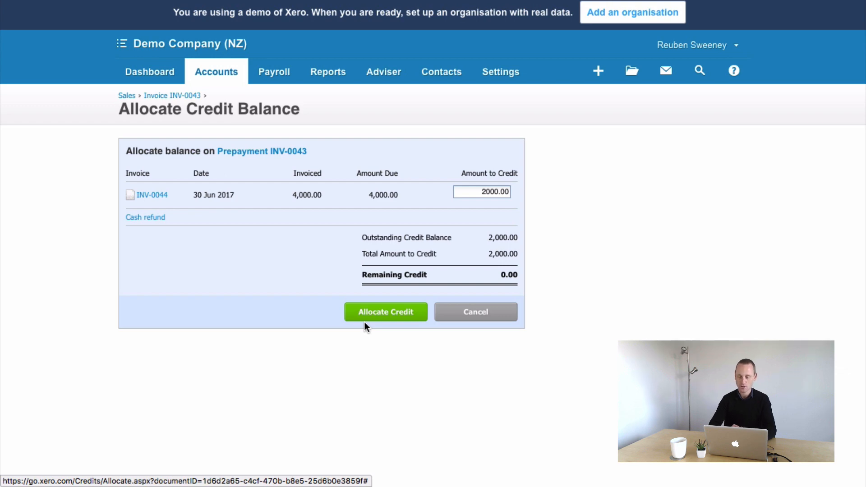
pyautogui.click(183, 94)
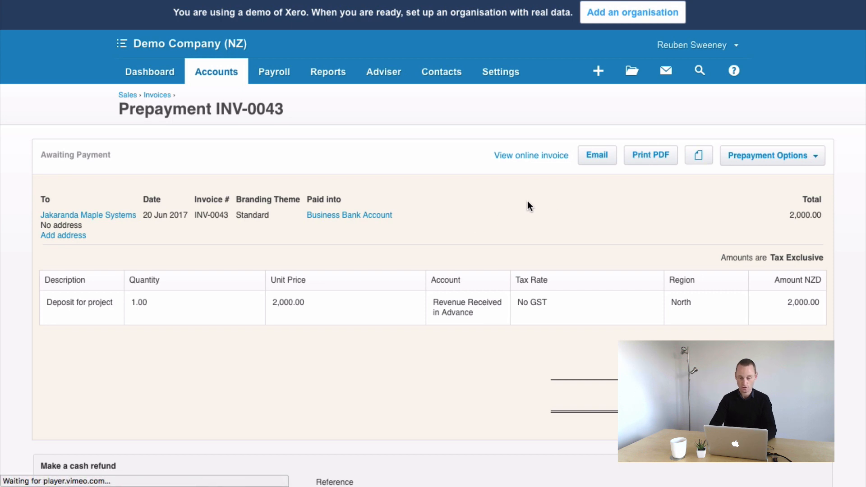
# Step: Open invoice INV-0044 through the Jakaranda Maple Systems statement in the sales overview
pyautogui.click(201, 75)
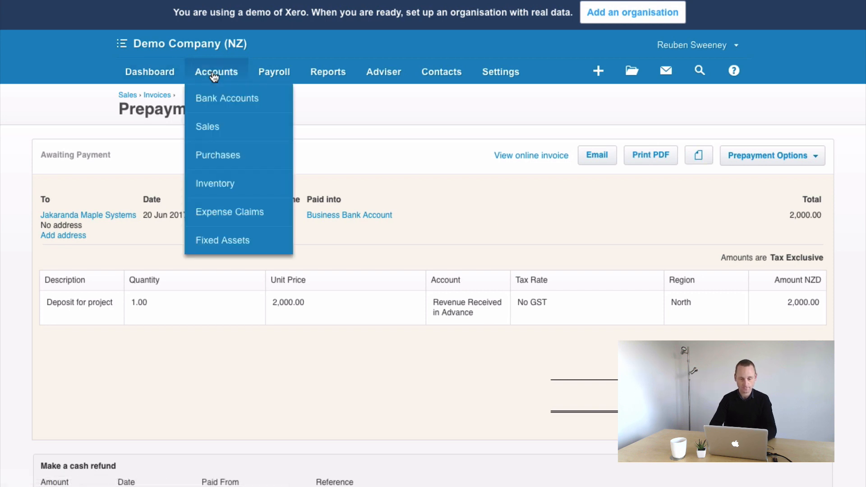
pyautogui.click(221, 128)
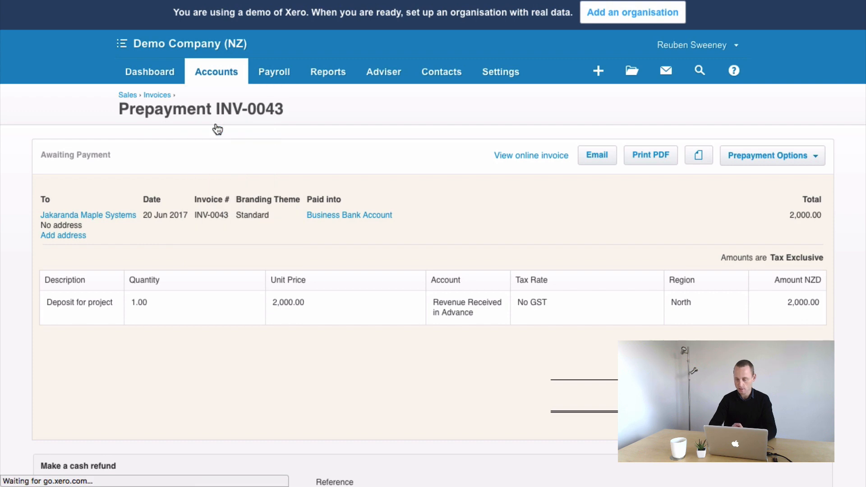
pyautogui.scroll(-4, 280, 305)
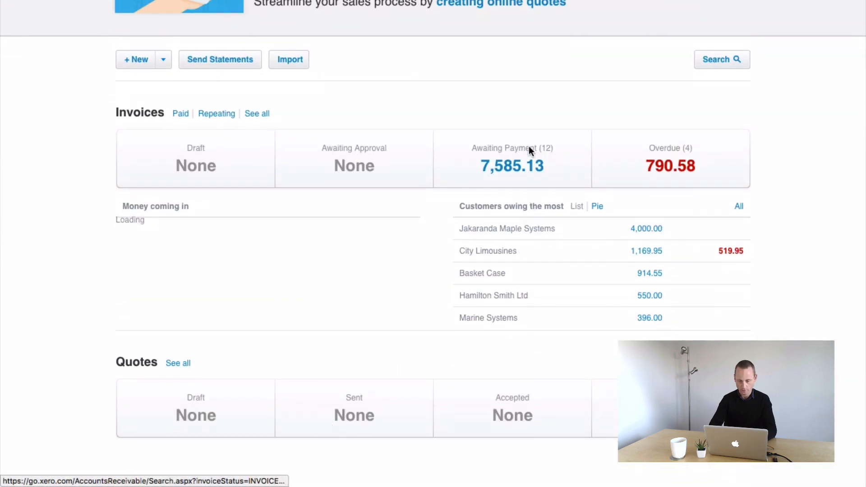
pyautogui.click(522, 228)
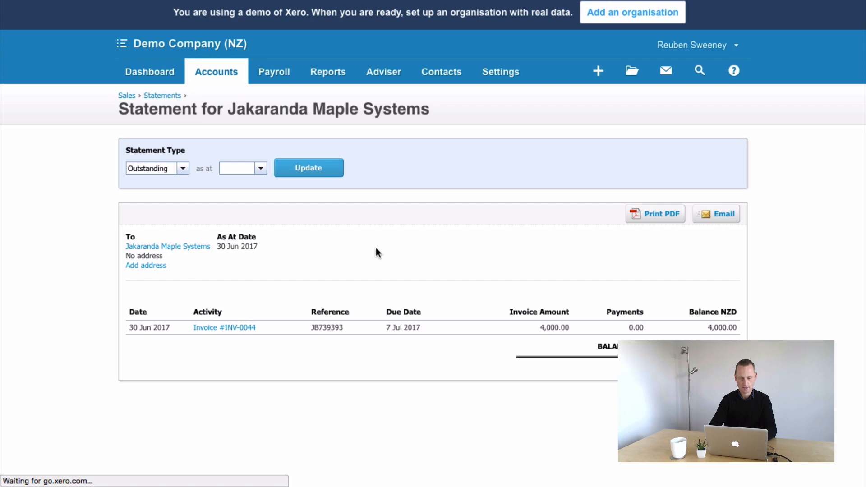
pyautogui.click(228, 328)
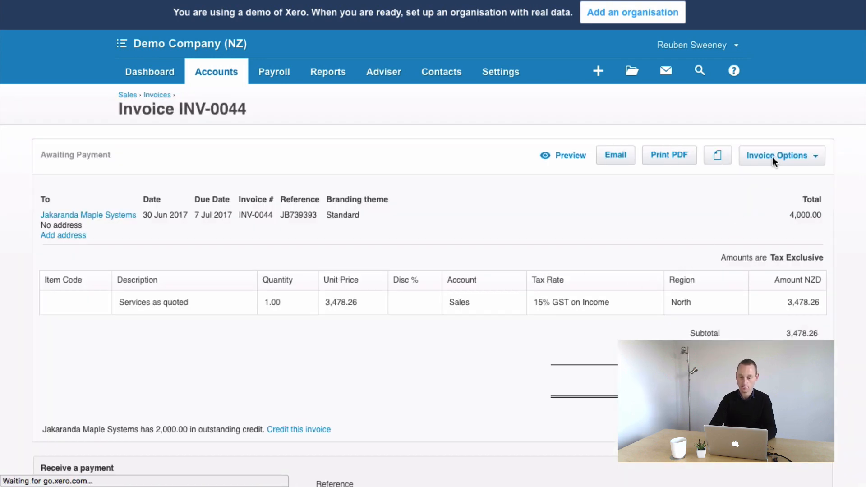
# Step: Review invoice INV-0044's available options, totals and the note about the customer's outstanding credit
pyautogui.click(816, 157)
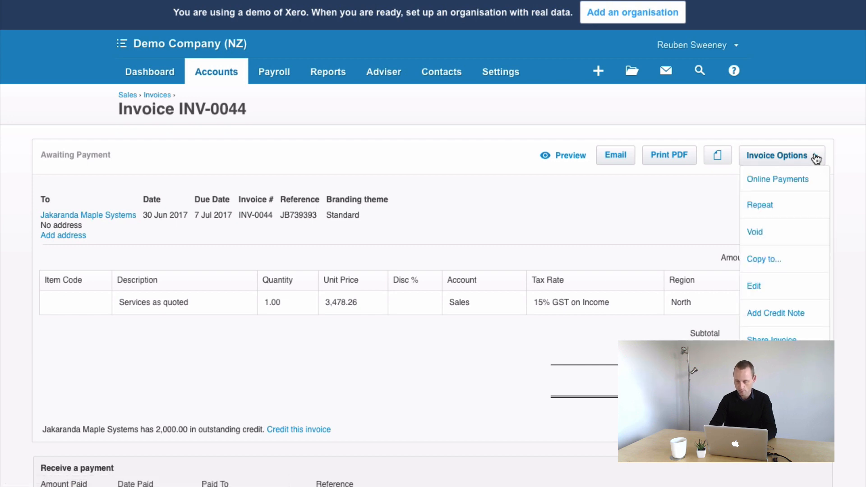
pyautogui.click(585, 228)
pyautogui.scroll(-3, 585, 228)
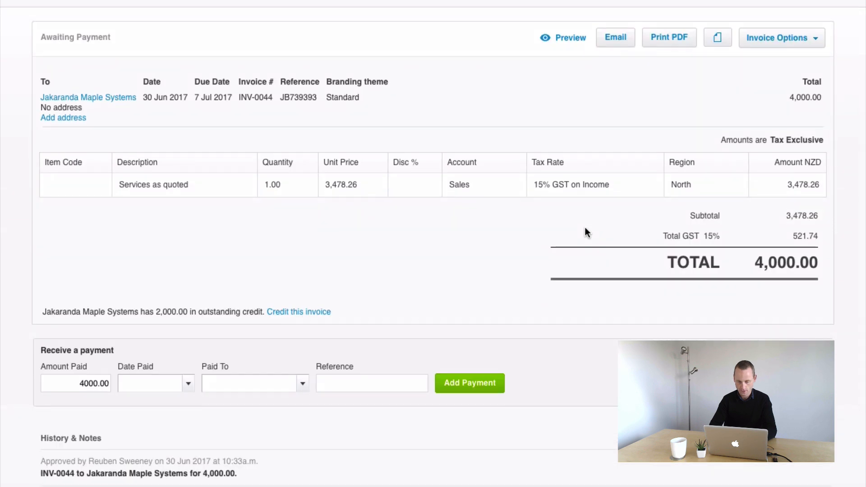
pyautogui.scroll(2, 584, 226)
pyautogui.scroll(-2, 212, 353)
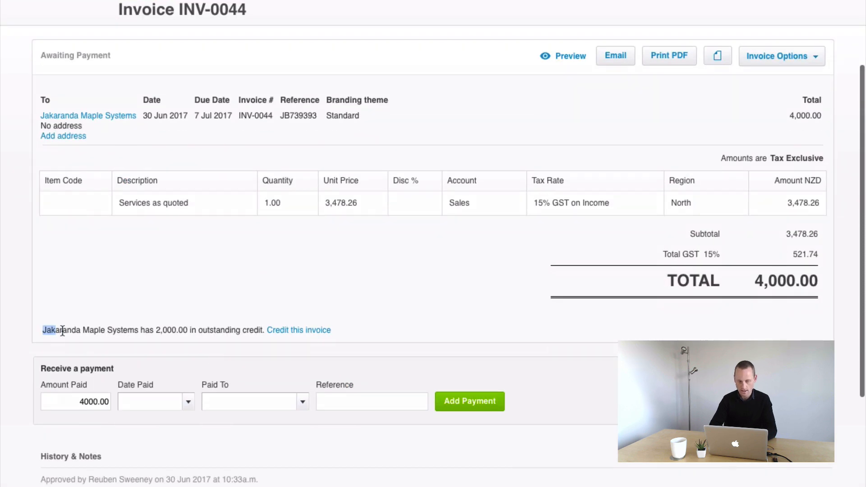
pyautogui.moveTo(62, 331); pyautogui.dragTo(260, 332)
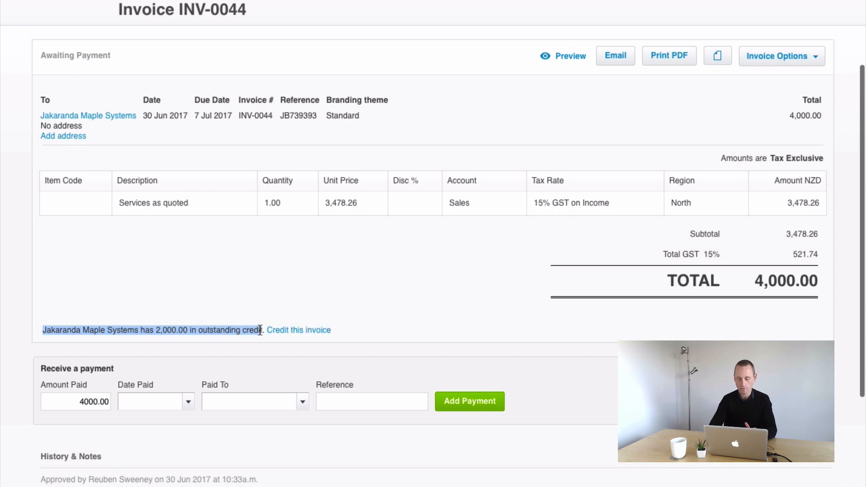
pyautogui.click(261, 331)
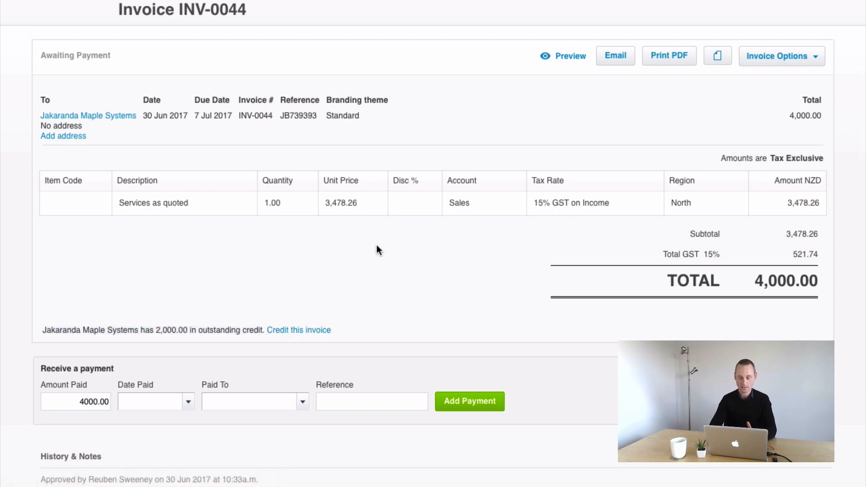
# Step: Allocate 2000 of prepayment INV-0043 as credit to invoice INV-0044, dismiss the update notice and check the invoice totals
pyautogui.click(304, 334)
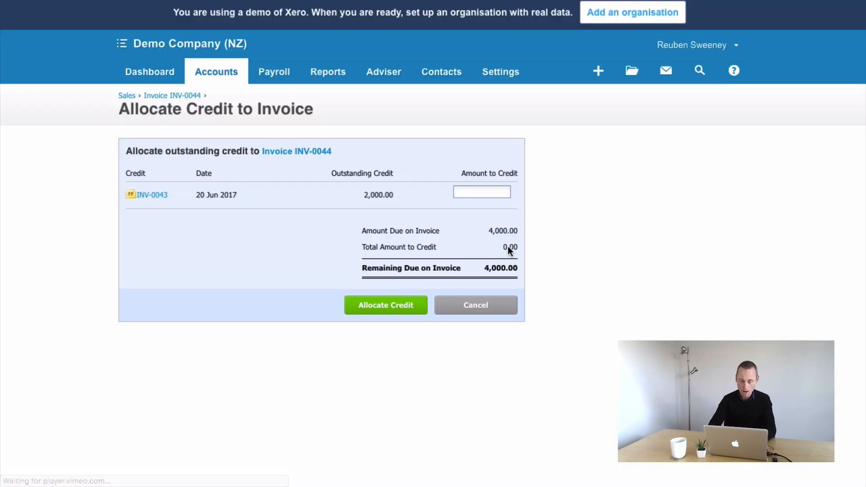
pyautogui.click(471, 191)
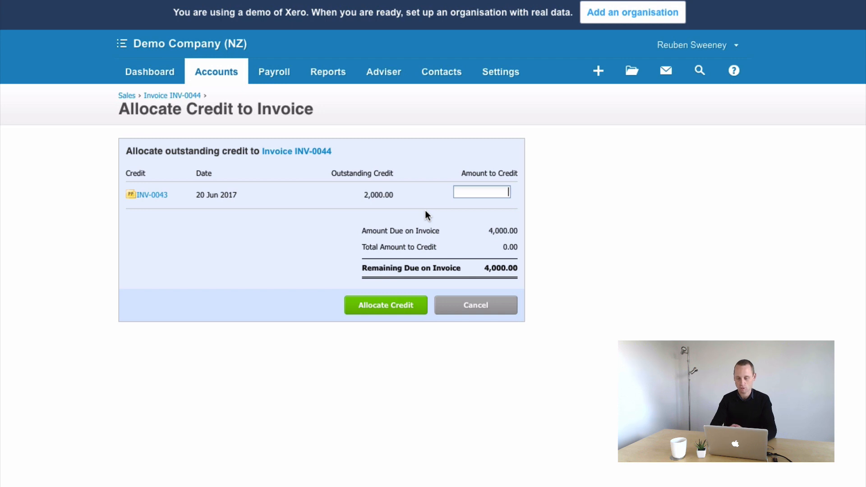
pyautogui.write('2000')
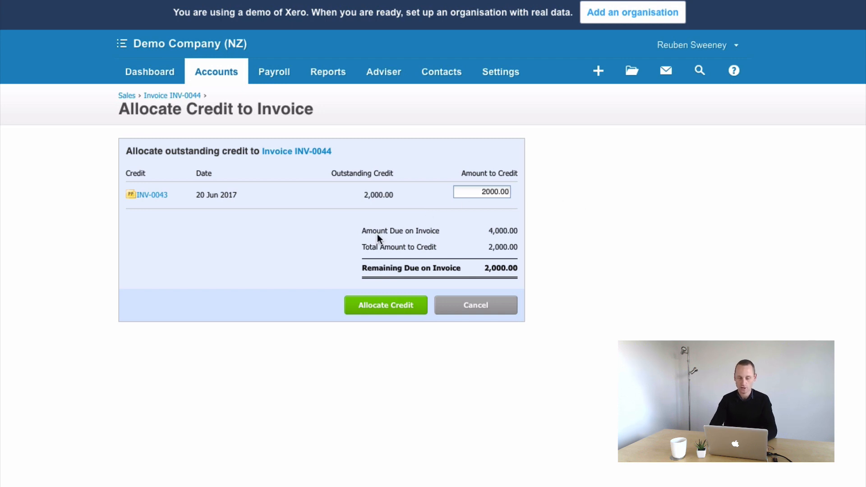
pyautogui.click(361, 306)
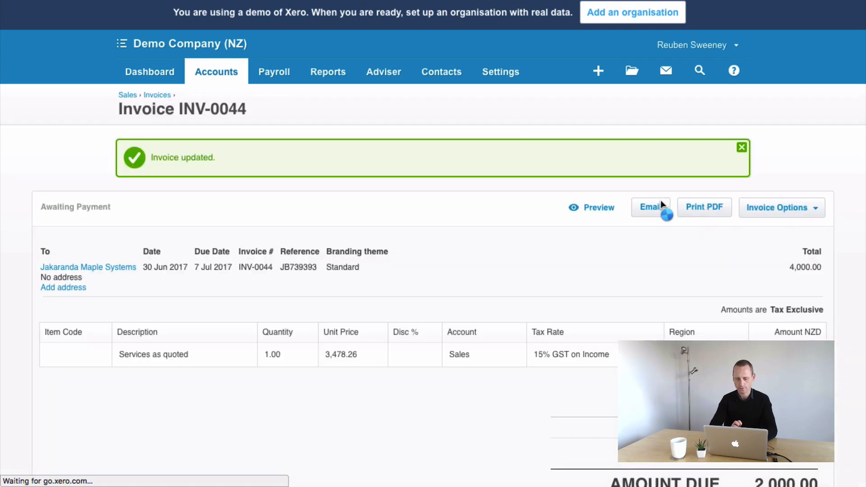
pyautogui.click(742, 148)
pyautogui.scroll(-3, 624, 225)
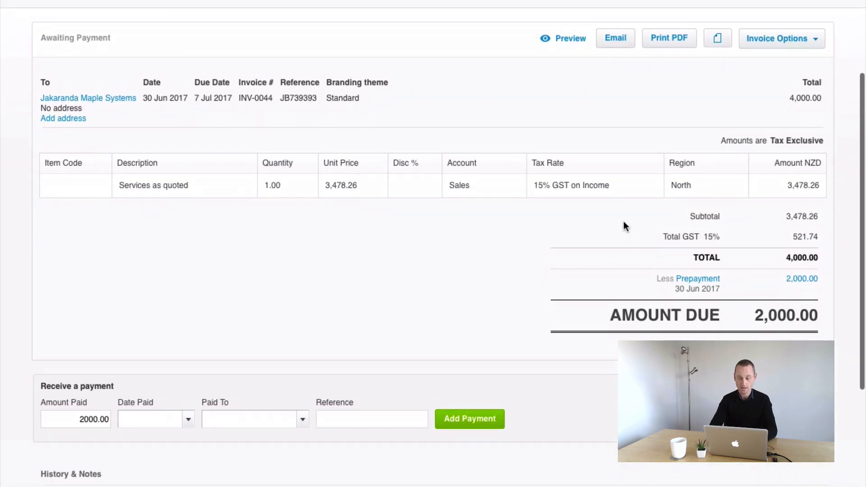
pyautogui.scroll(2, 576, 283)
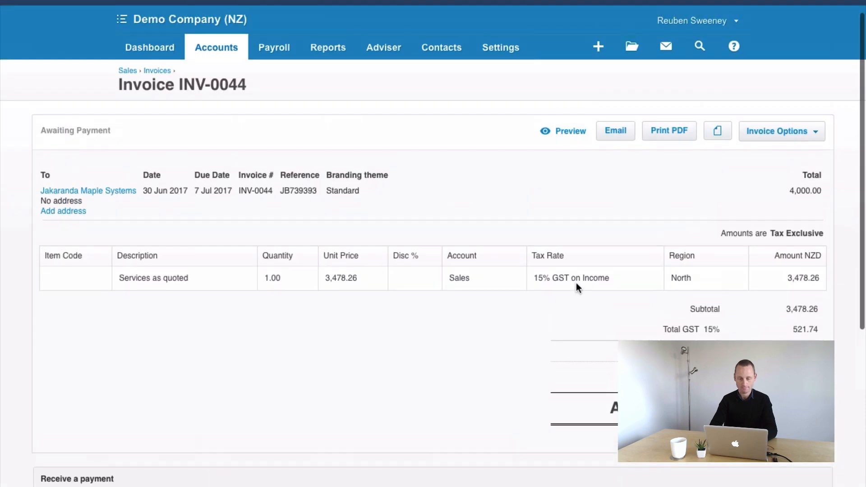
# Step: Open the outstanding statement for Jakaranda Maple Systems from the customers owing the most in the sales overview
pyautogui.click(206, 53)
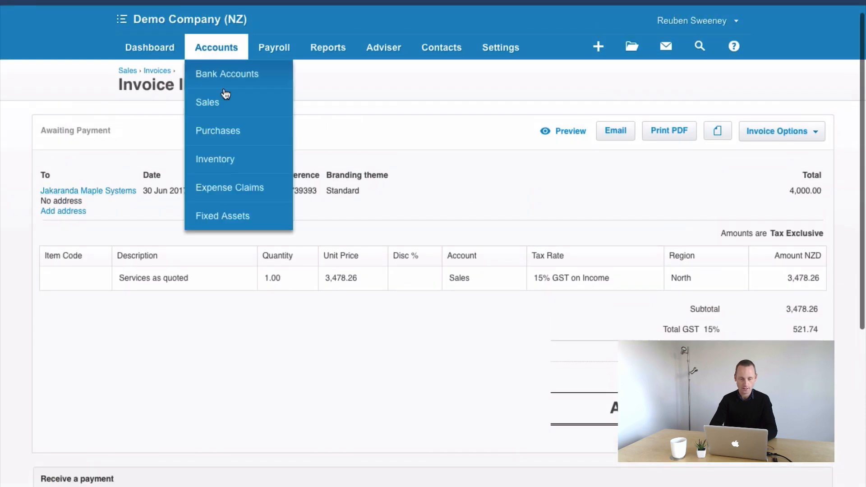
pyautogui.click(227, 99)
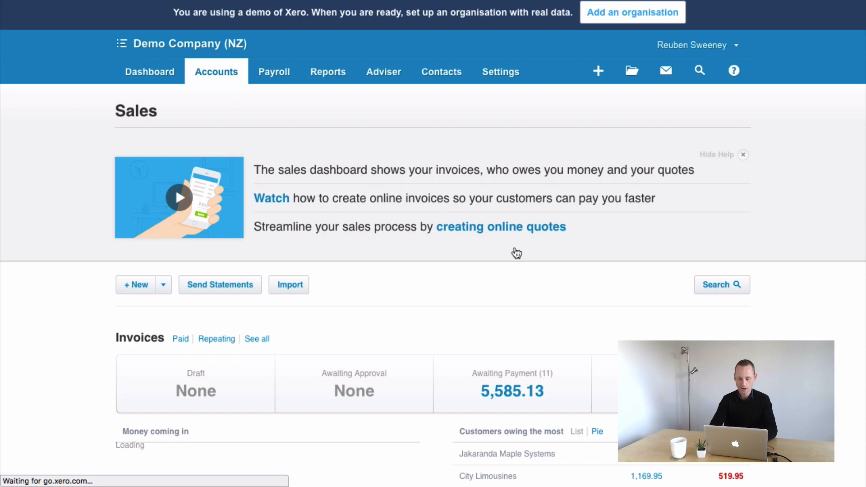
pyautogui.scroll(-6, 517, 253)
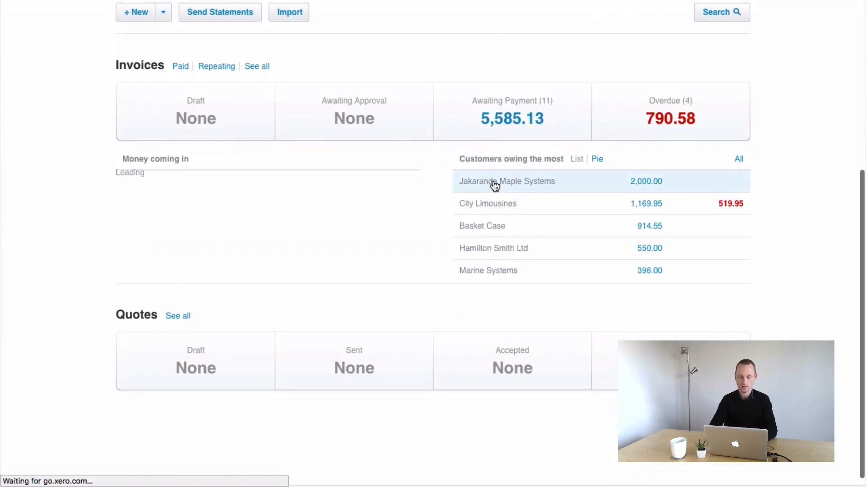
pyautogui.click(495, 186)
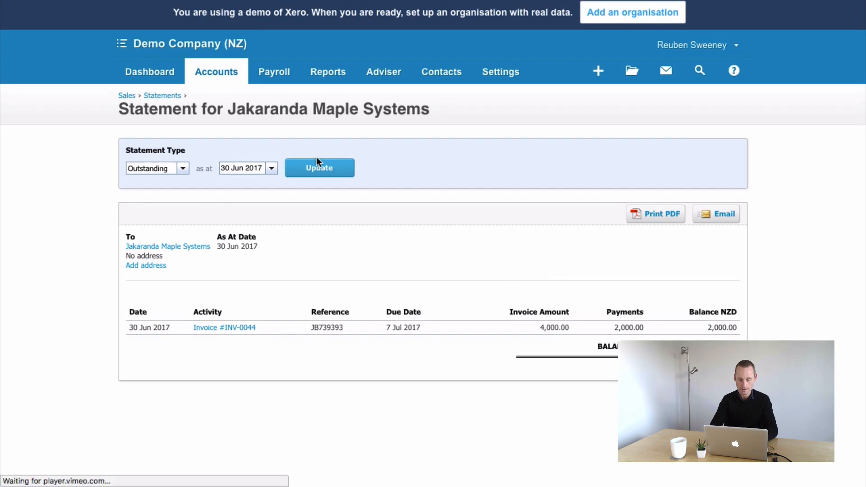
# Step: Export the statement as a PDF with Standard branding, open it in Adobe Acrobat and examine the payments amount for INV-0044
pyautogui.click(670, 216)
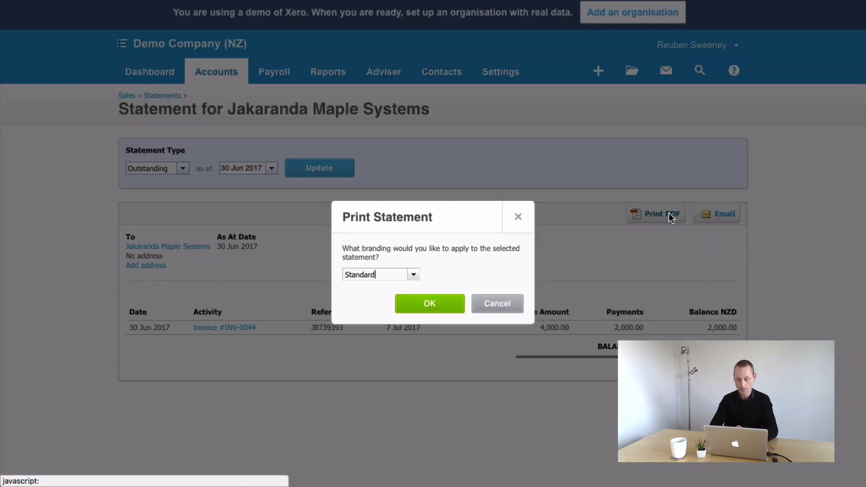
pyautogui.click(431, 304)
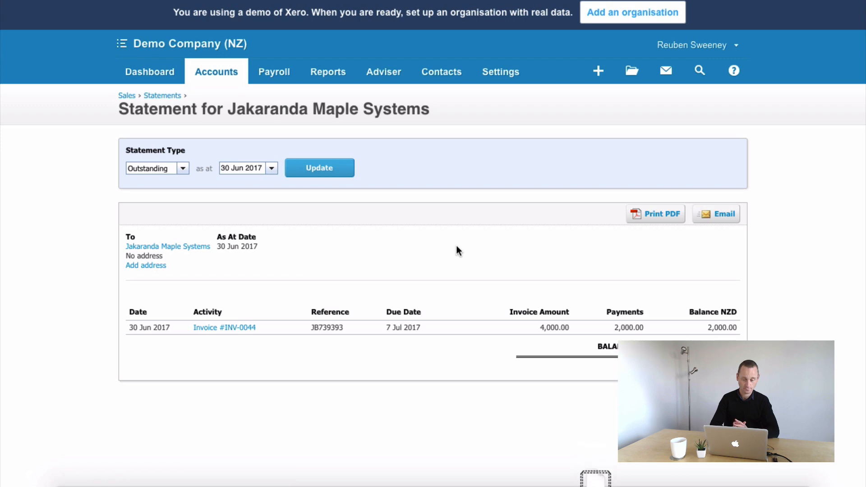
pyautogui.hotkey('ctrl', 'Left')
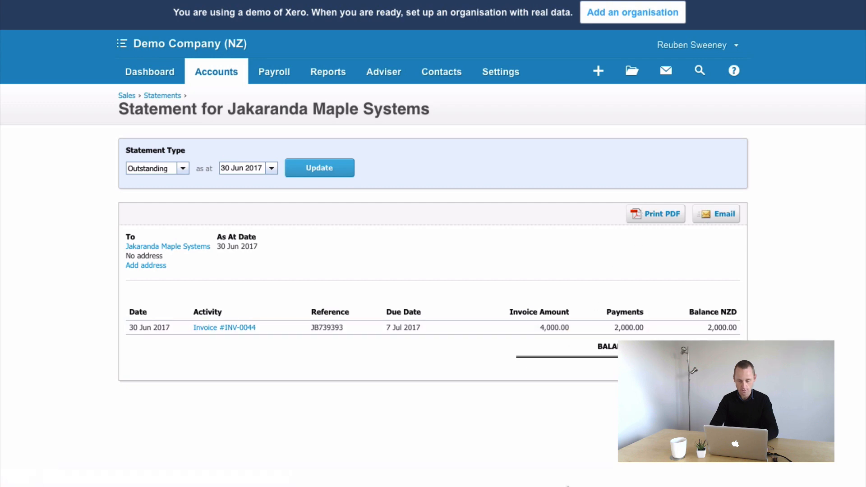
pyautogui.click(544, 458)
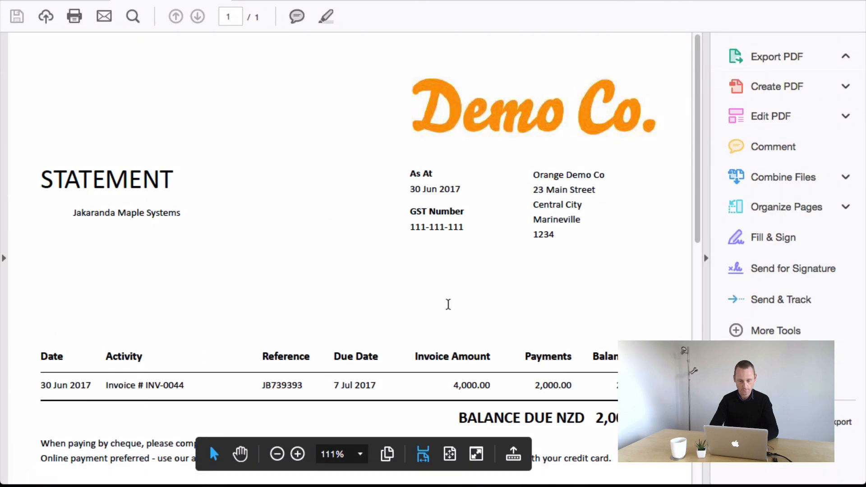
pyautogui.scroll(-5, 315, 143)
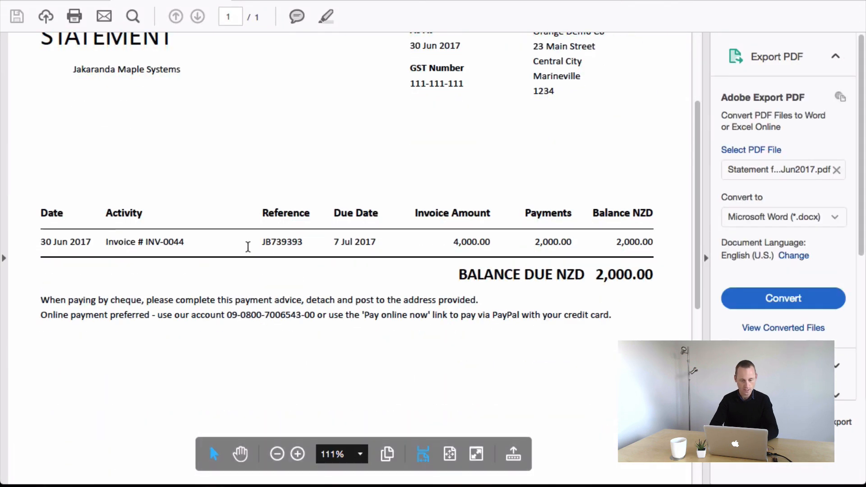
pyautogui.moveTo(530, 242); pyautogui.dragTo(594, 241)
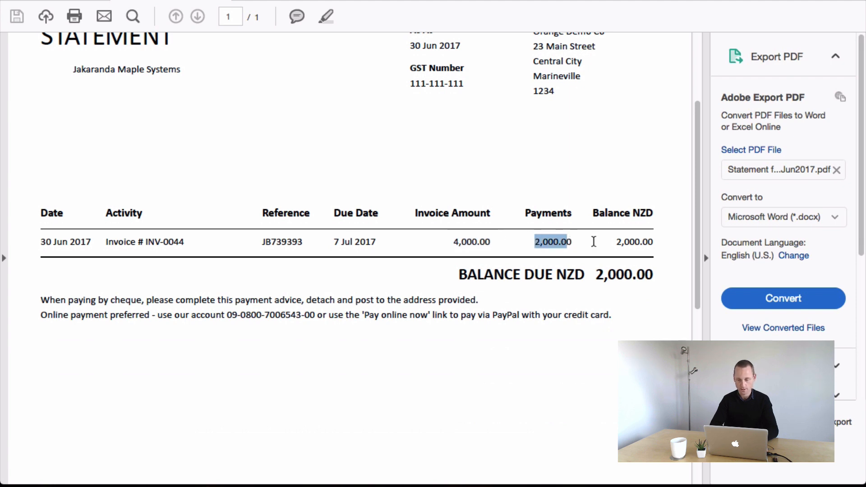